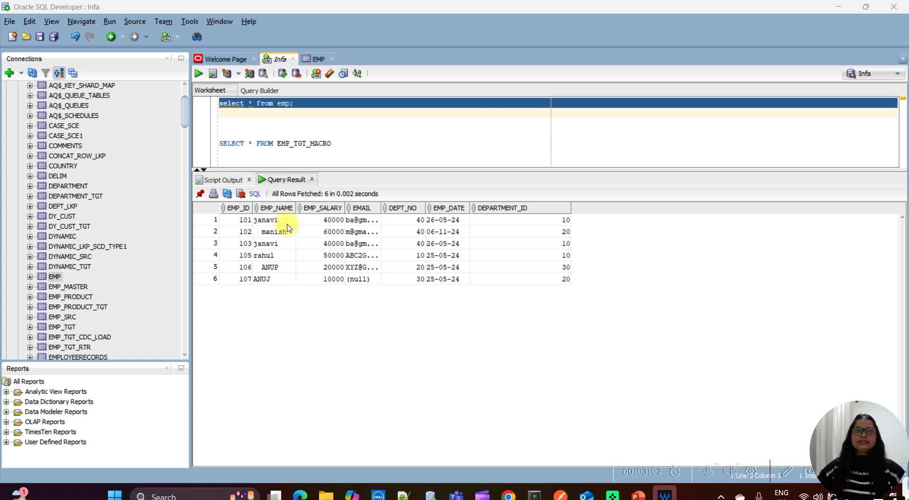
- View the full EMP_NAME value of the first result row, and highlight the end of the EMP_TGT_MACRO query
{"action": "left_click", "coordinate": [287, 221]}
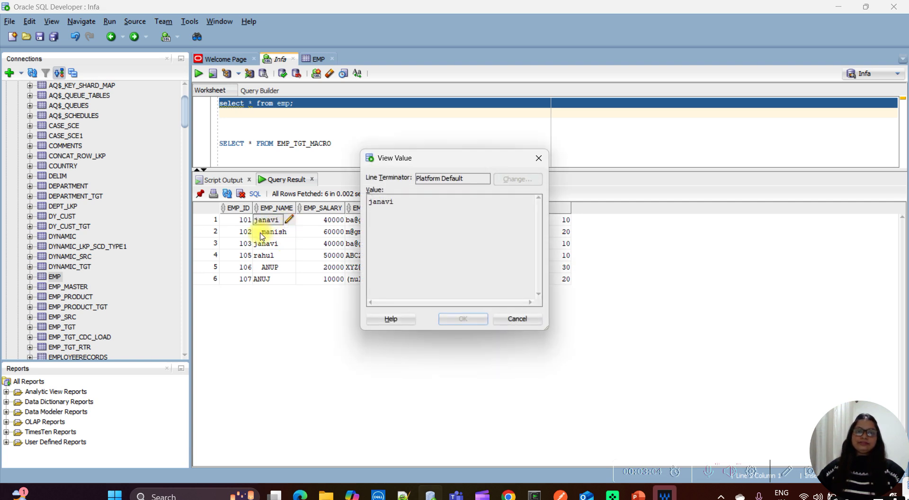
{"action": "left_click", "coordinate": [538, 158]}
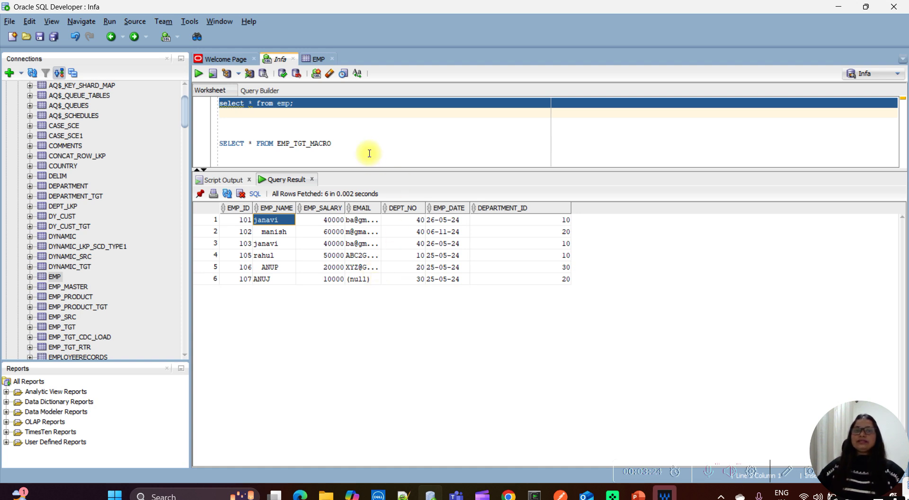
{"action": "left_click_drag", "start_coordinate": [366, 146], "coordinate": [320, 147]}
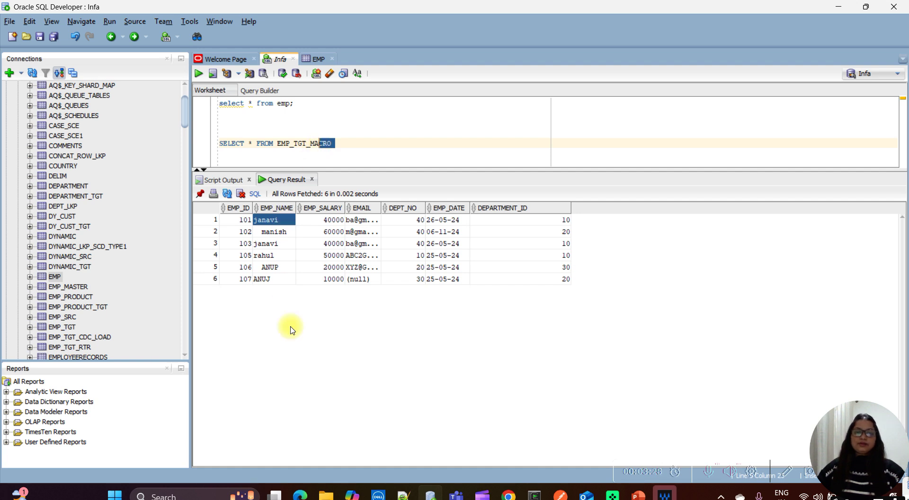
- Switch to the Informatica mapping mp_EXP_vertical_macro and check the Source transformation's connection and object settings
{"action": "left_click", "coordinate": [300, 495]}
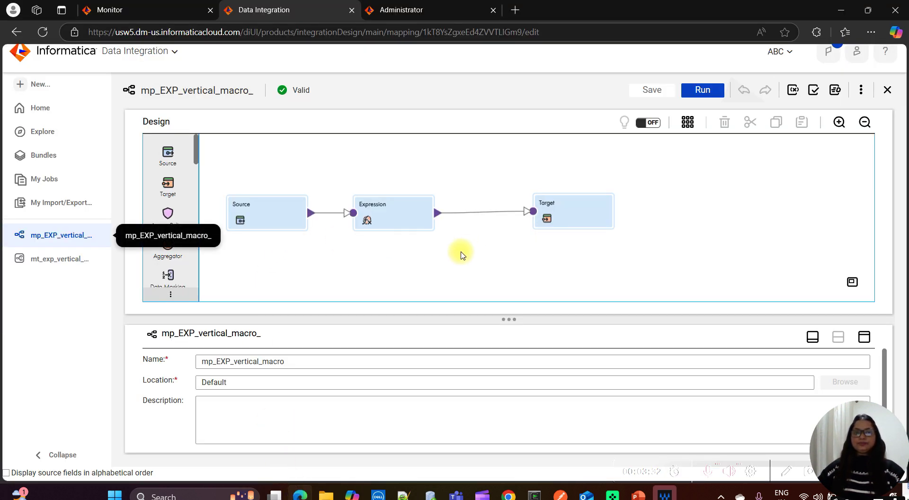
{"action": "left_click", "coordinate": [254, 214]}
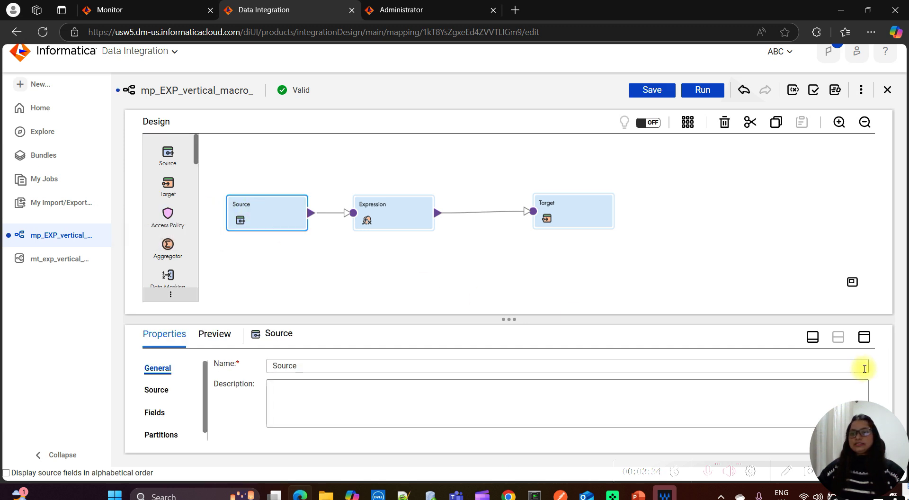
{"action": "left_click", "coordinate": [863, 336]}
{"action": "left_click", "coordinate": [164, 193]}
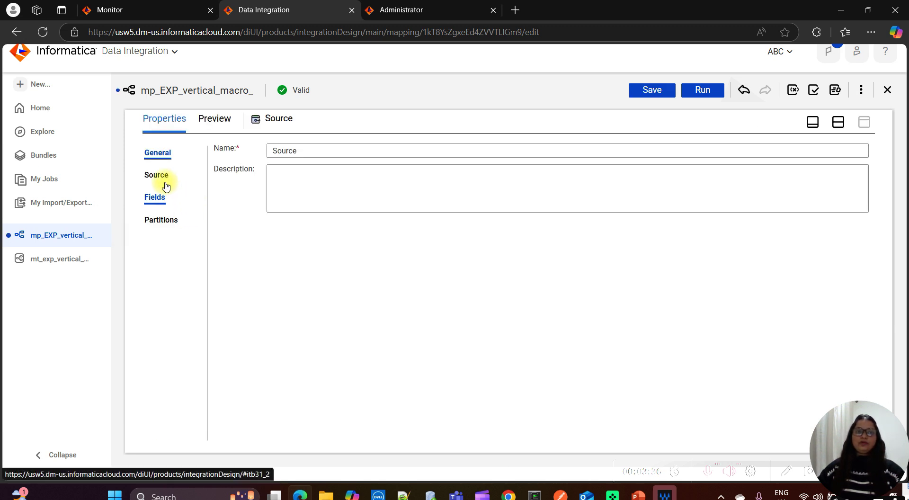
{"action": "left_click", "coordinate": [165, 180]}
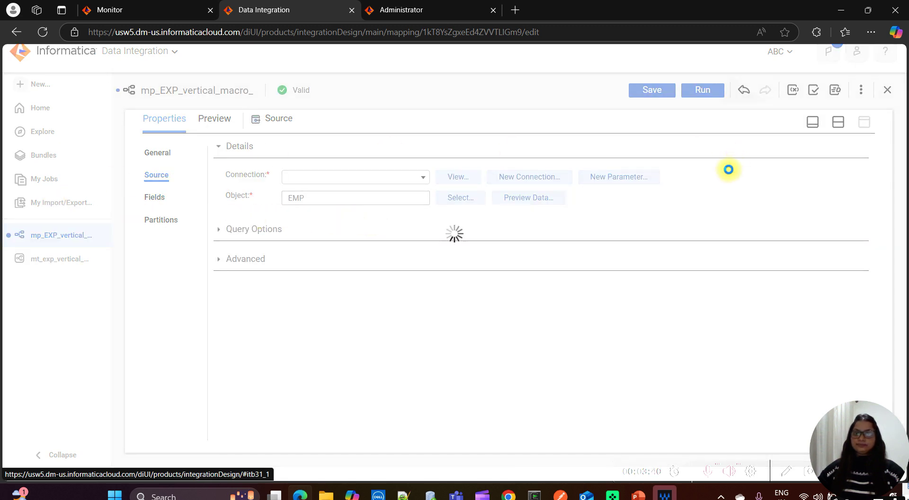
{"action": "left_click", "coordinate": [814, 125]}
- Open the Expression transformation's expression list and view the field types offered for a new field, without adding one
{"action": "left_click", "coordinate": [400, 216]}
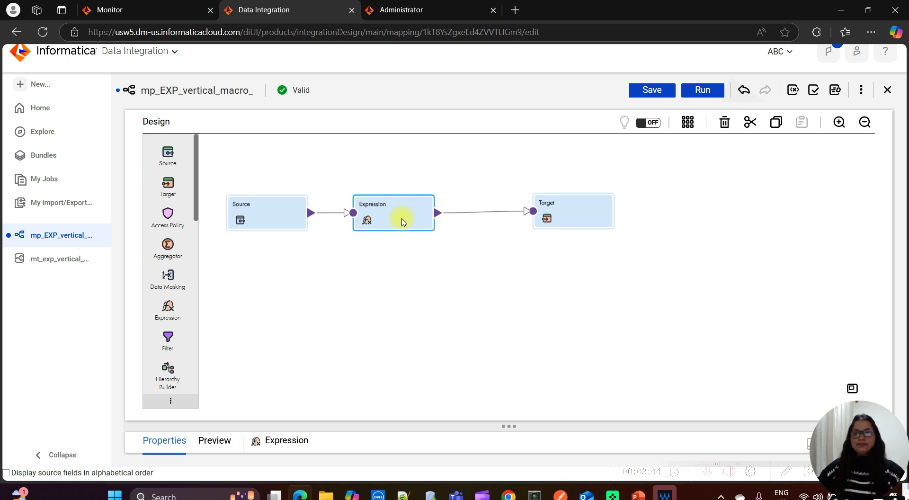
{"action": "left_click", "coordinate": [811, 444]}
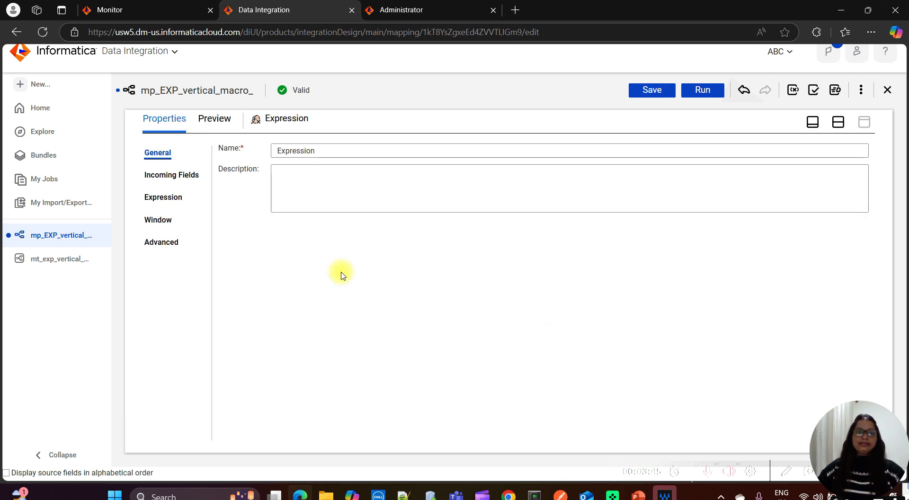
{"action": "left_click", "coordinate": [173, 196]}
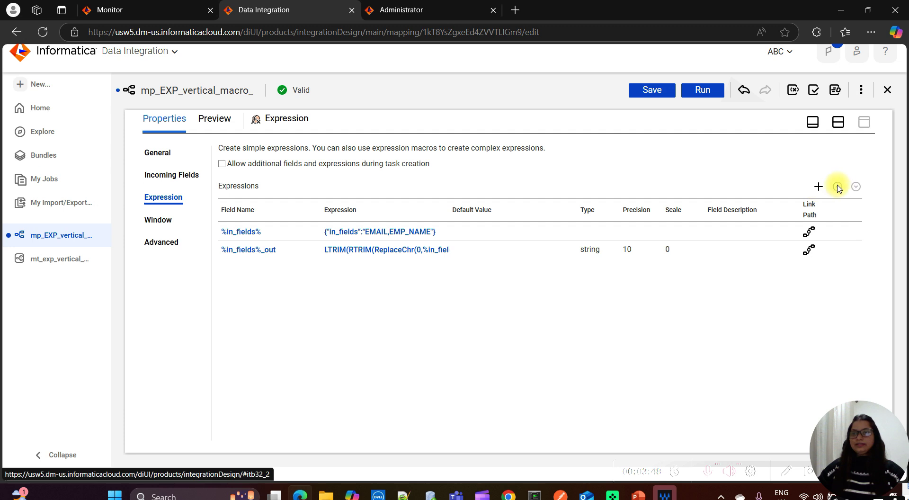
{"action": "left_click", "coordinate": [818, 187]}
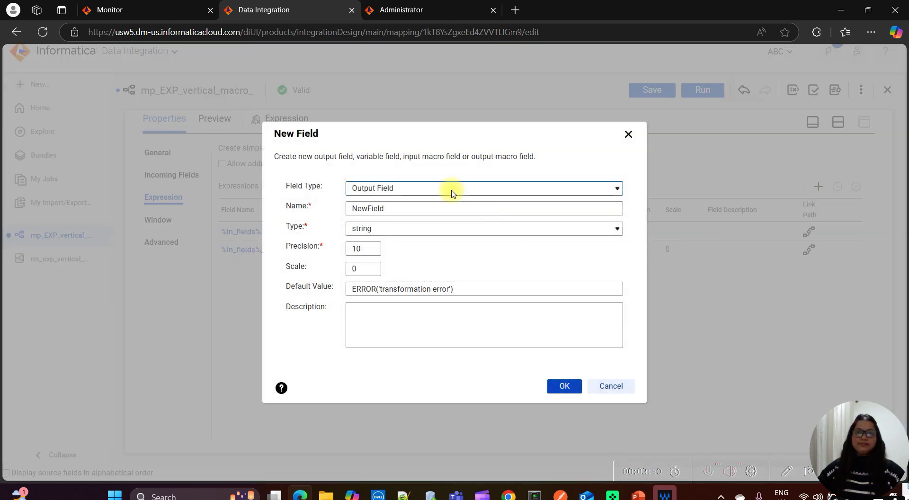
{"action": "left_click", "coordinate": [450, 188]}
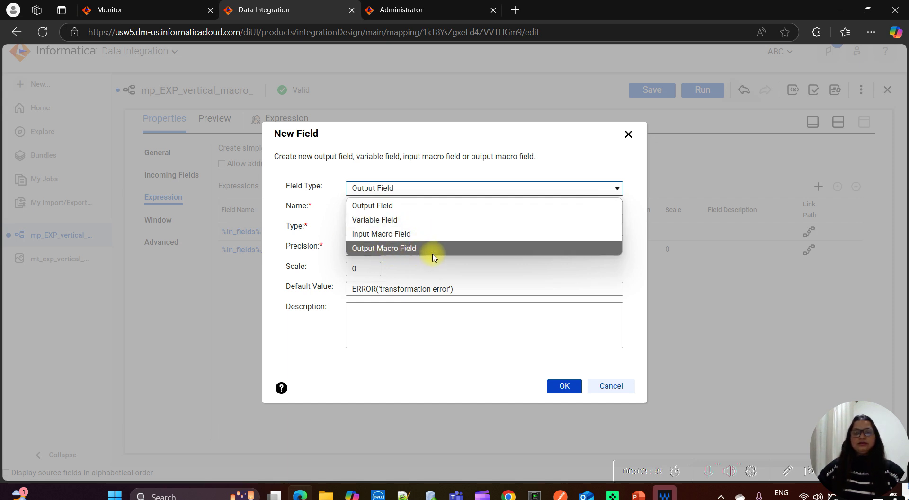
{"action": "left_click", "coordinate": [632, 136]}
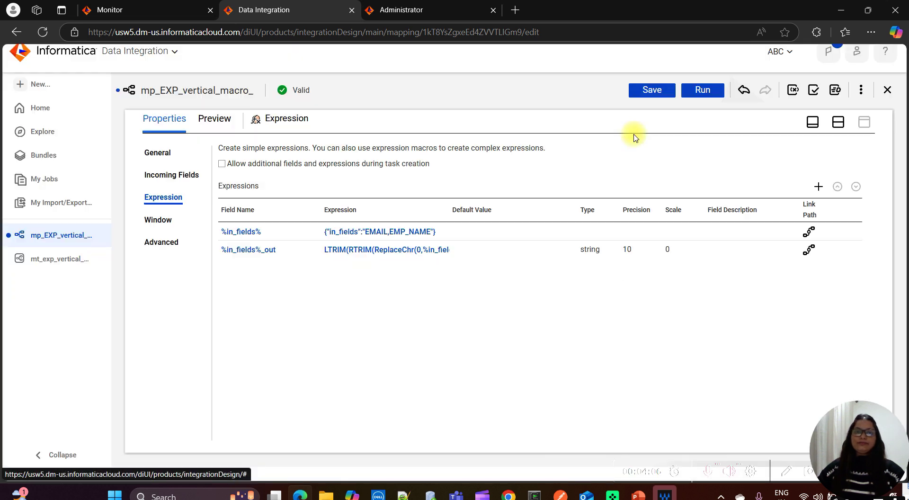
- Review the field type and name of the %in_fields% macro field without changing them
{"action": "left_click", "coordinate": [240, 236]}
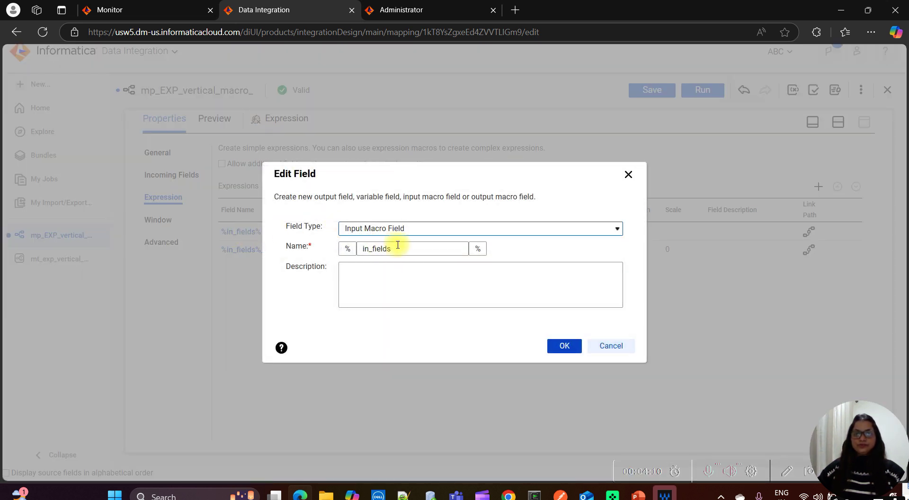
{"action": "left_click_drag", "start_coordinate": [402, 249], "coordinate": [352, 249]}
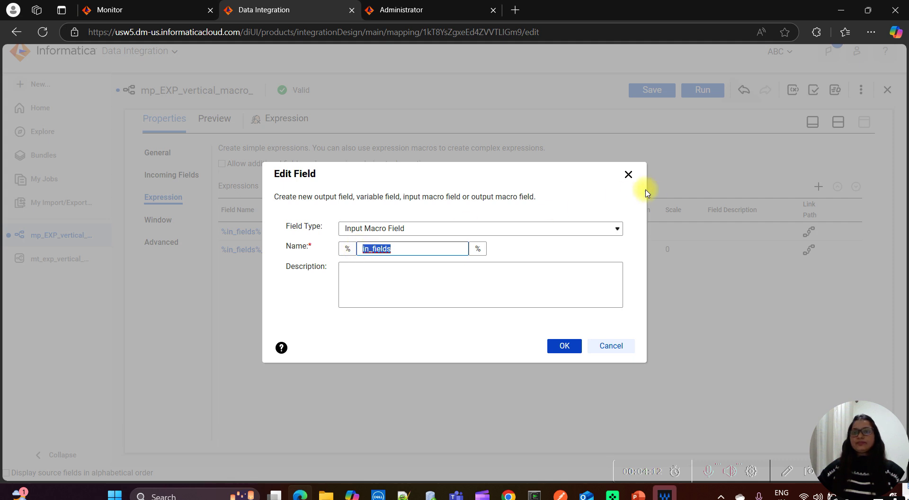
{"action": "left_click", "coordinate": [630, 178]}
- Try to add an Output Macro Field based on %in_fields% with the suffix _out
{"action": "left_click", "coordinate": [818, 187]}
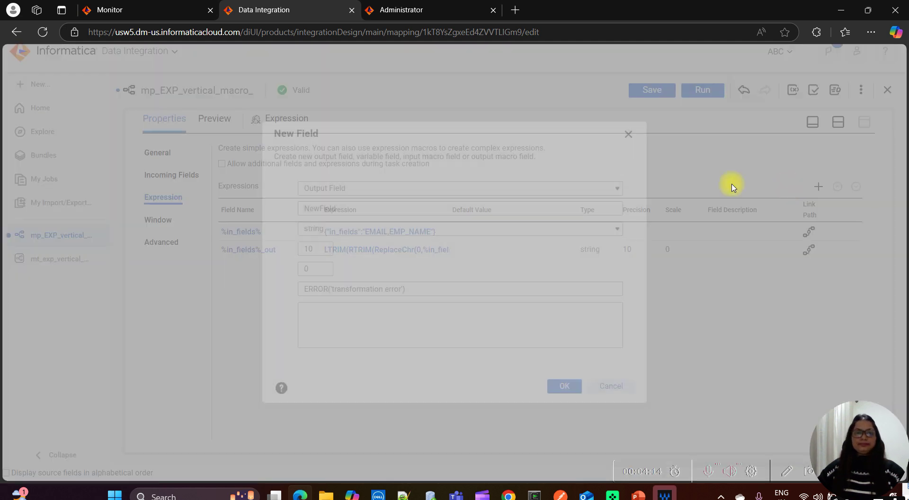
{"action": "left_click", "coordinate": [408, 188]}
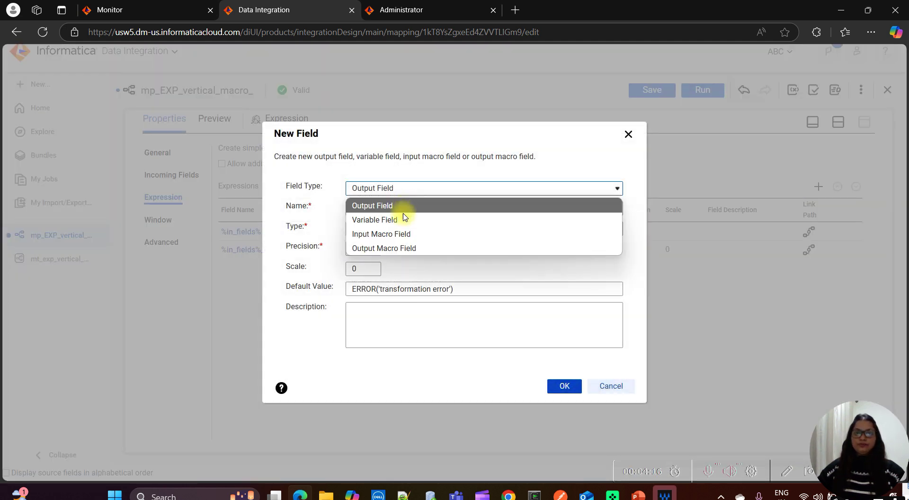
{"action": "left_click", "coordinate": [393, 247]}
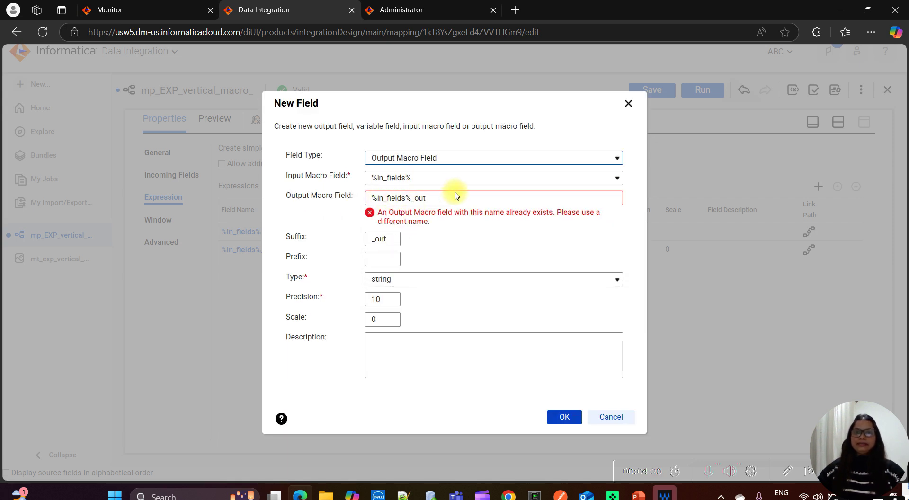
{"action": "double_click", "coordinate": [420, 198]}
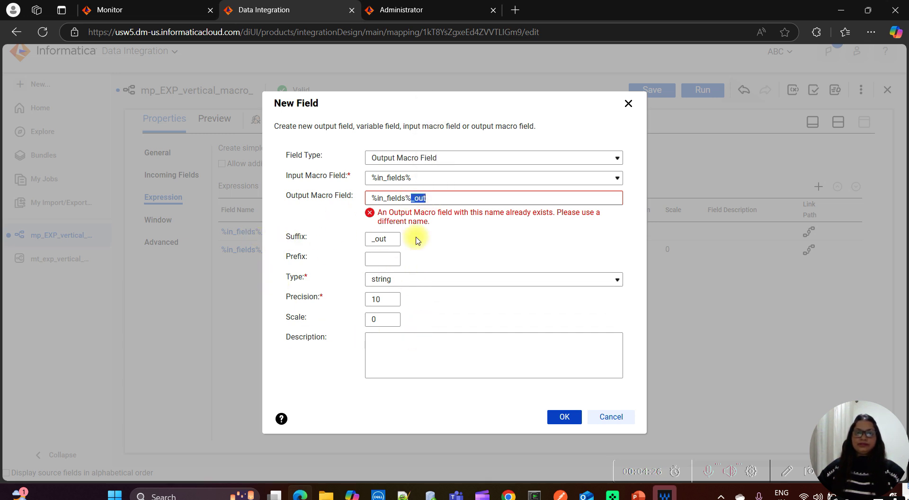
{"action": "left_click_drag", "start_coordinate": [387, 239], "coordinate": [367, 243]}
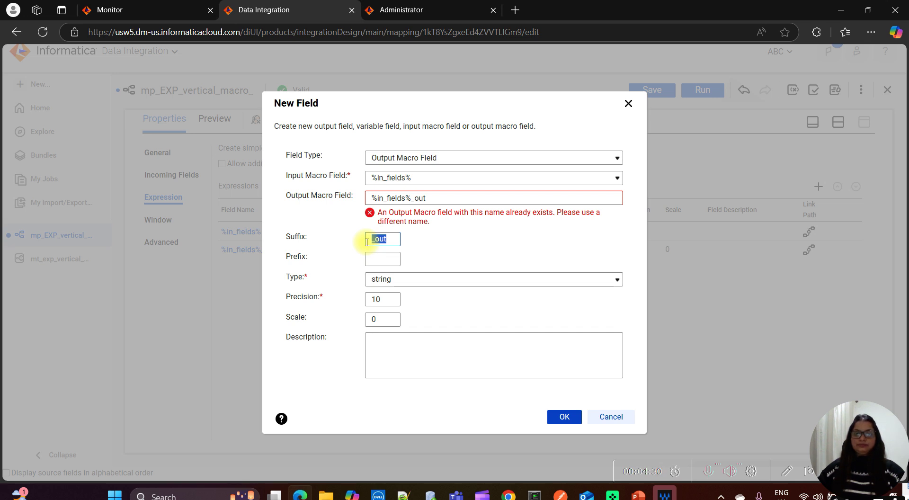
{"action": "left_click", "coordinate": [564, 416]}
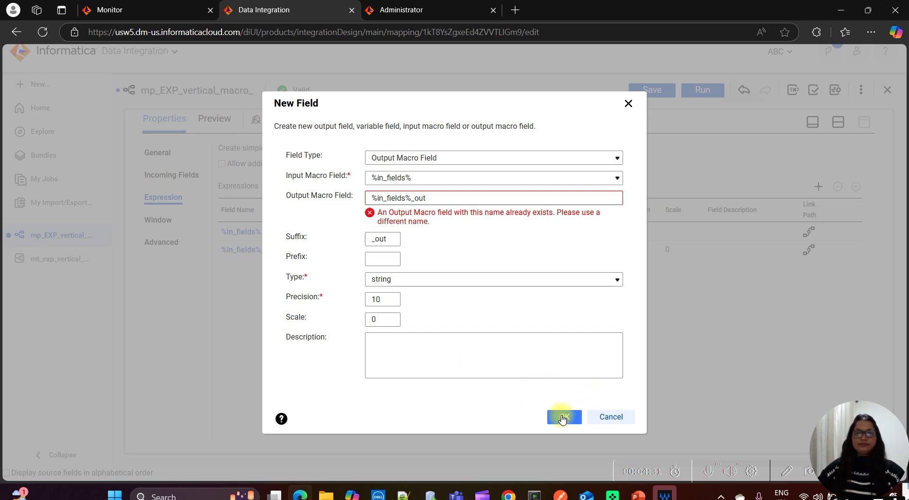
{"action": "left_click", "coordinate": [608, 417]}
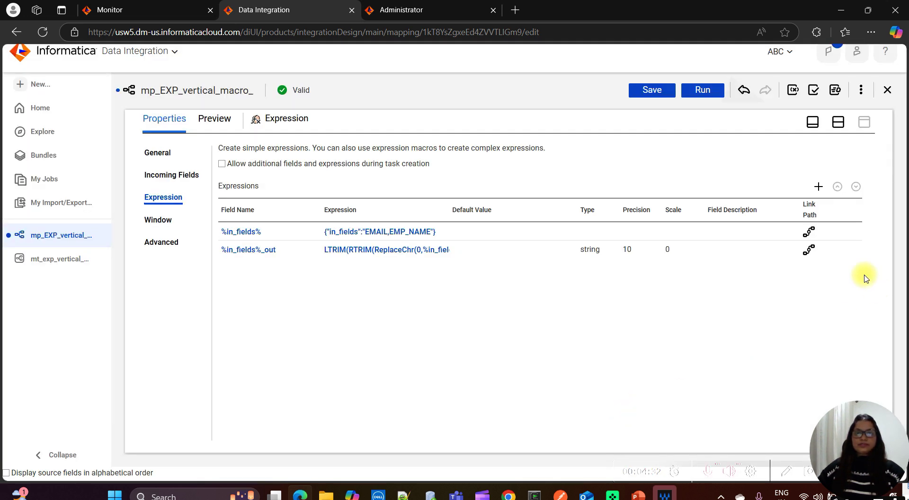
- Review the incoming fields selected for the %in_fields% macro and the available field selection options, keeping Named Fields
{"action": "left_click", "coordinate": [375, 232]}
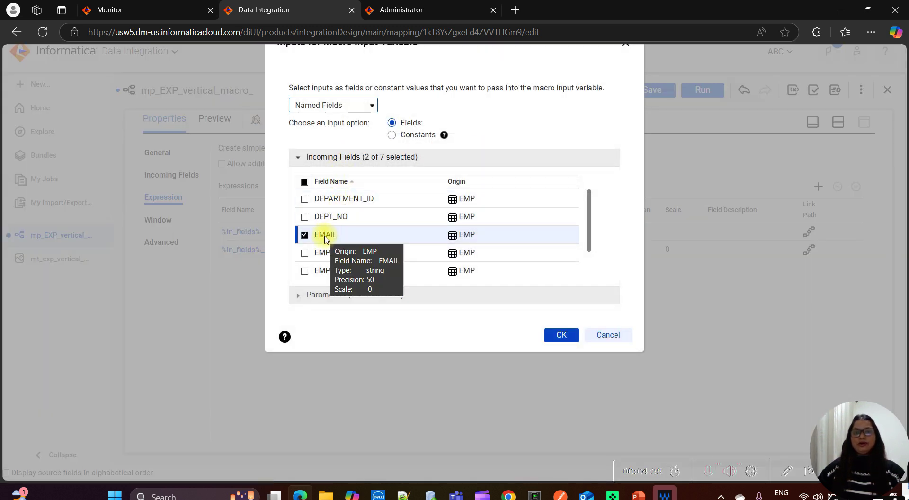
{"action": "scroll", "coordinate": [325, 239], "scroll_direction": "down", "scroll_amount": 2}
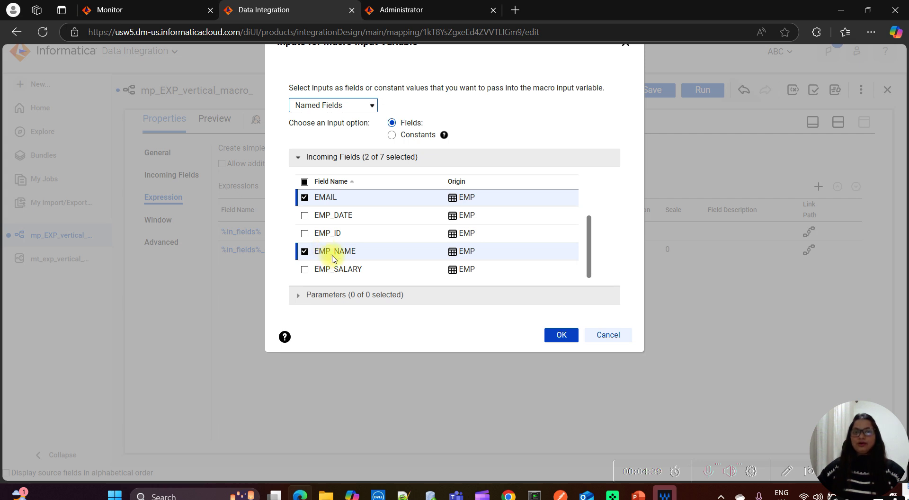
{"action": "scroll", "coordinate": [346, 228], "scroll_direction": "up", "scroll_amount": 1}
{"action": "scroll", "coordinate": [345, 228], "scroll_direction": "up", "scroll_amount": 1}
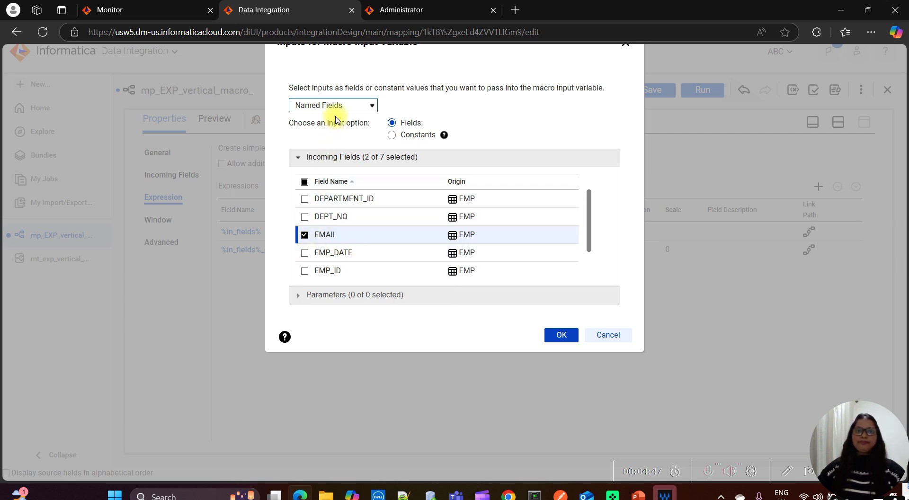
{"action": "left_click", "coordinate": [351, 106]}
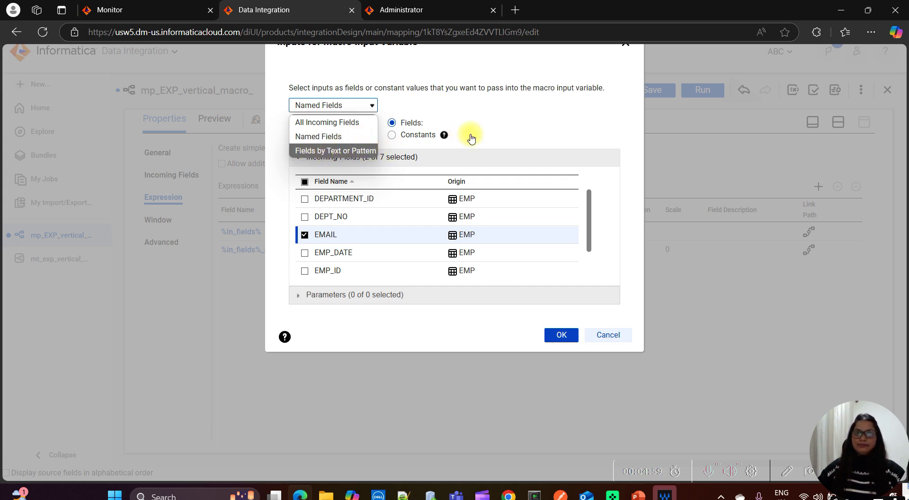
{"action": "left_click", "coordinate": [494, 125]}
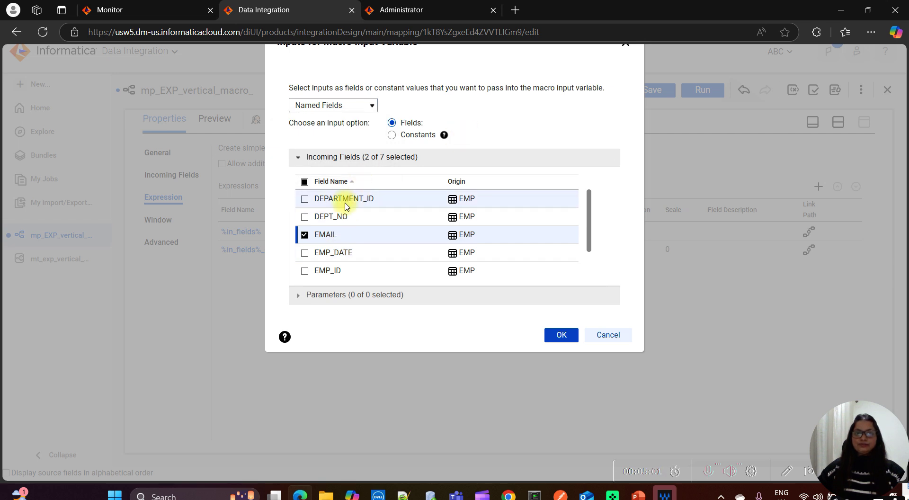
{"action": "left_click", "coordinate": [553, 334]}
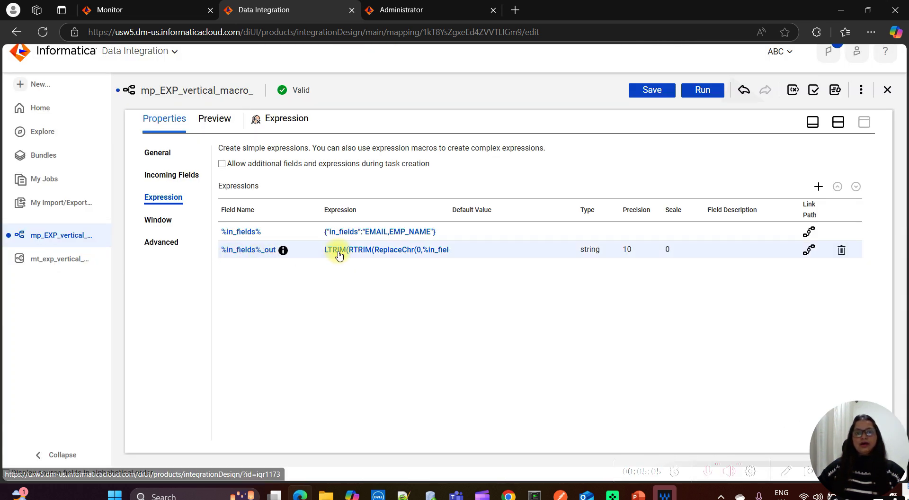
- Examine the %in_fields%_out expression, highlighting its RTRIM function and in_fields macro reference, without editing it
{"action": "left_click", "coordinate": [392, 255]}
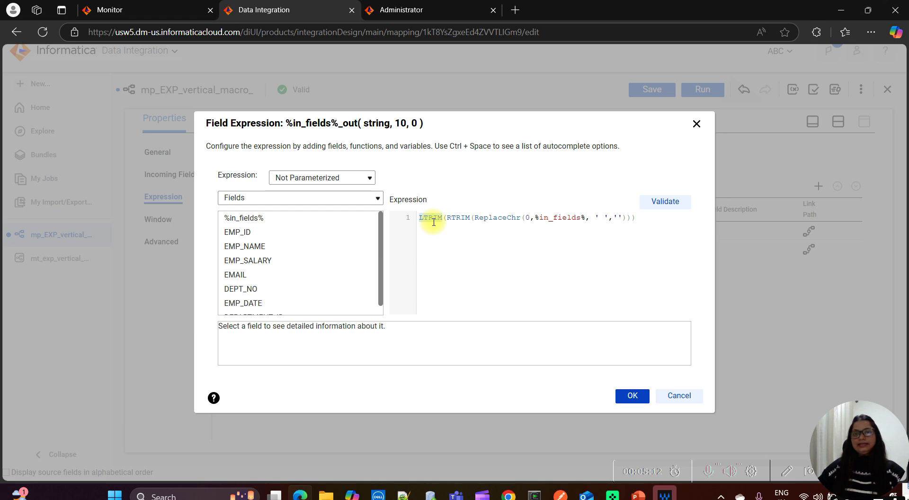
{"action": "double_click", "coordinate": [457, 217]}
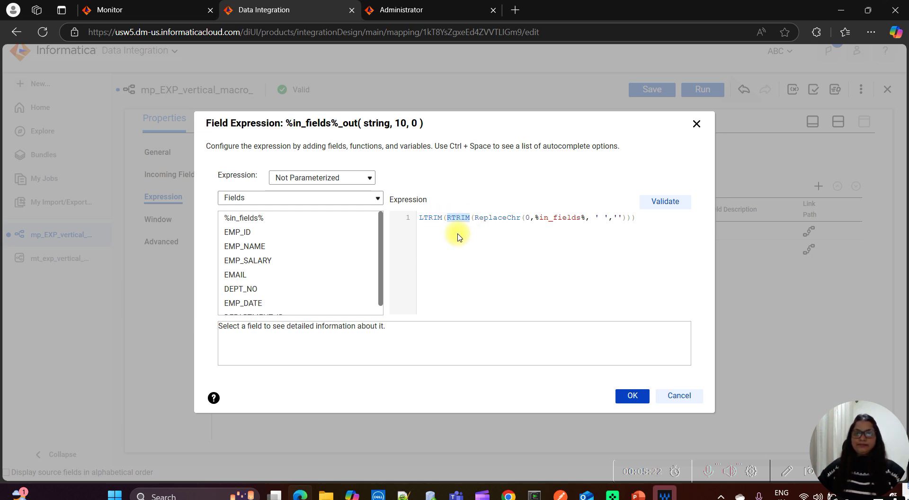
{"action": "double_click", "coordinate": [542, 219]}
{"action": "mouse_move", "coordinate": [242, 222]}
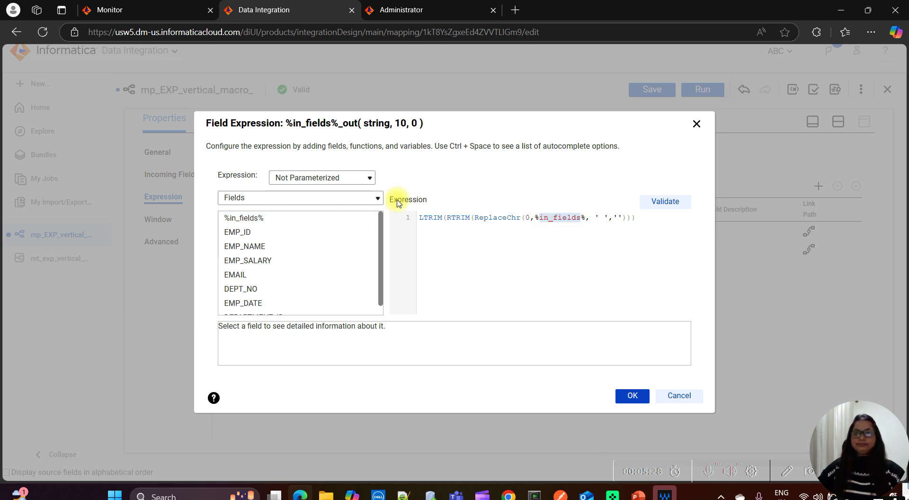
{"action": "left_click", "coordinate": [696, 124]}
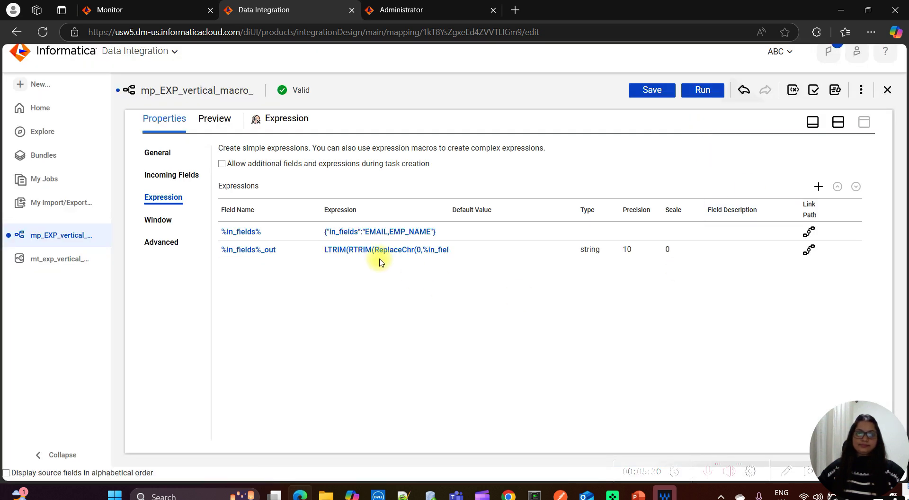
- Review the Target transformation's target settings and its field mapping options
{"action": "left_click", "coordinate": [813, 121]}
{"action": "left_click", "coordinate": [579, 206]}
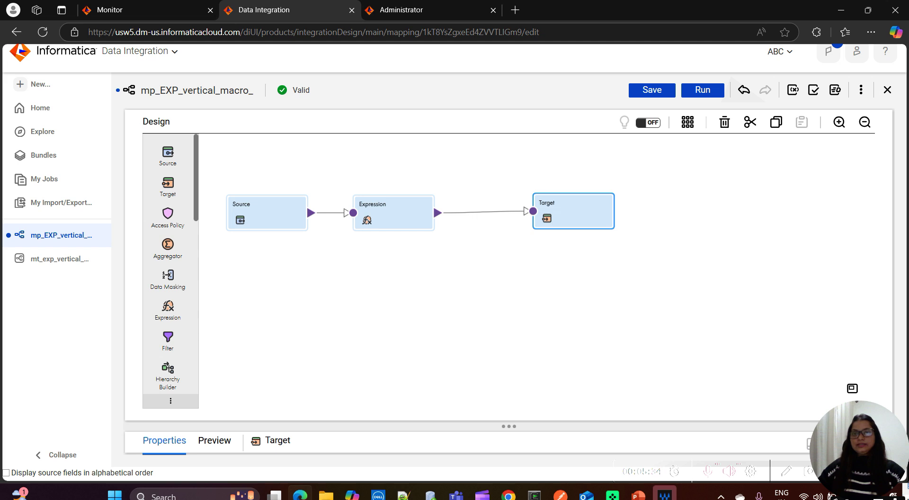
{"action": "left_click", "coordinate": [863, 444]}
{"action": "left_click", "coordinate": [155, 197]}
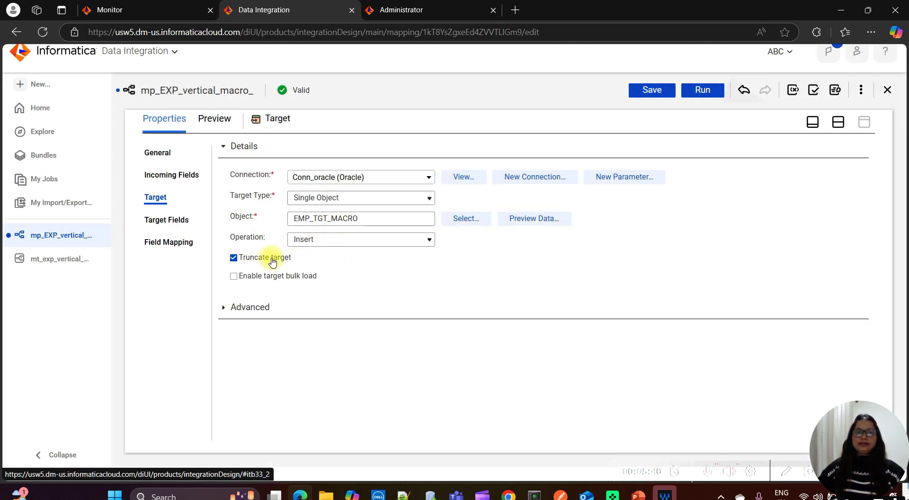
{"action": "left_click", "coordinate": [177, 248]}
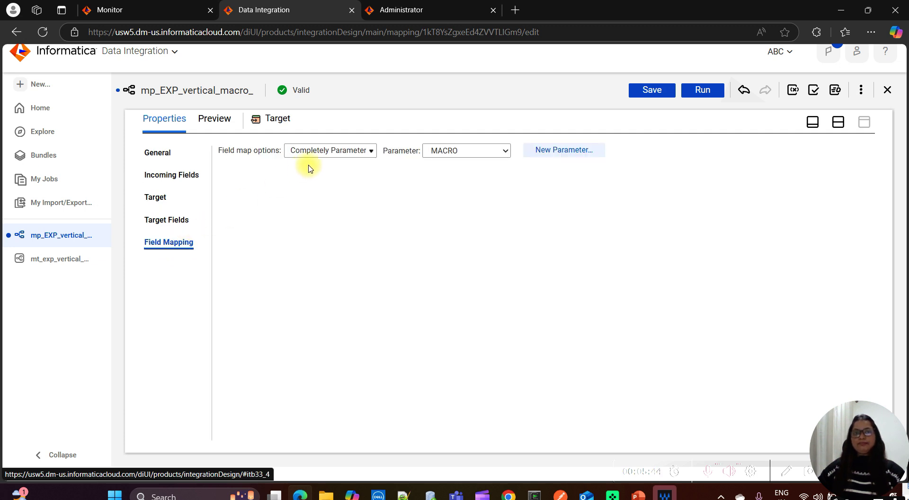
- Keep the target field mapping Completely Parameterized with the MACRO parameter and save the mapping
{"action": "left_click", "coordinate": [331, 150]}
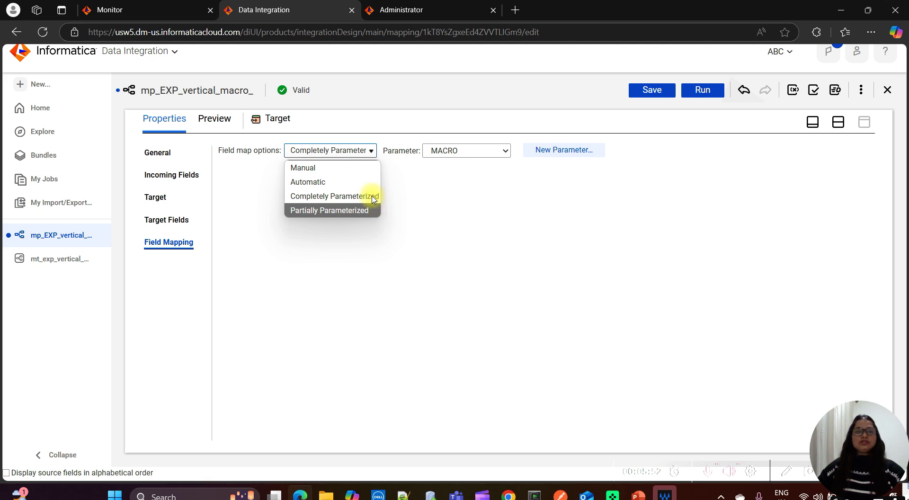
{"action": "left_click", "coordinate": [303, 197]}
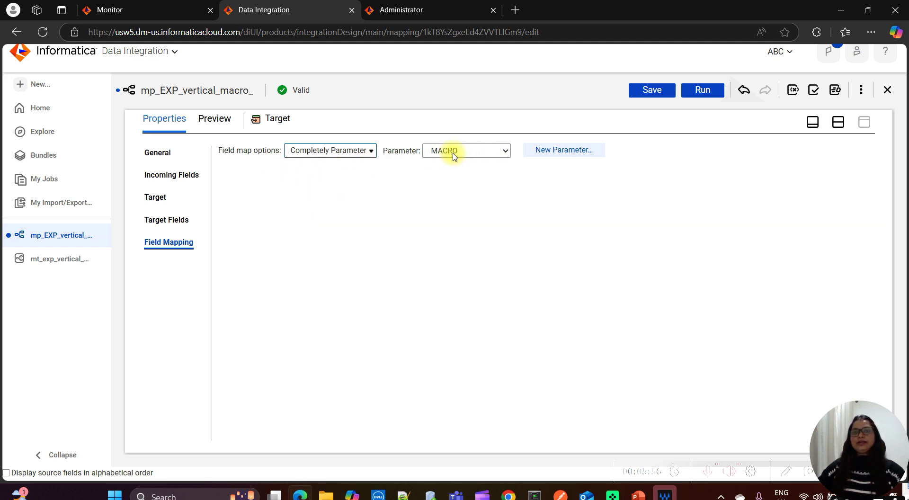
{"action": "left_click", "coordinate": [476, 153]}
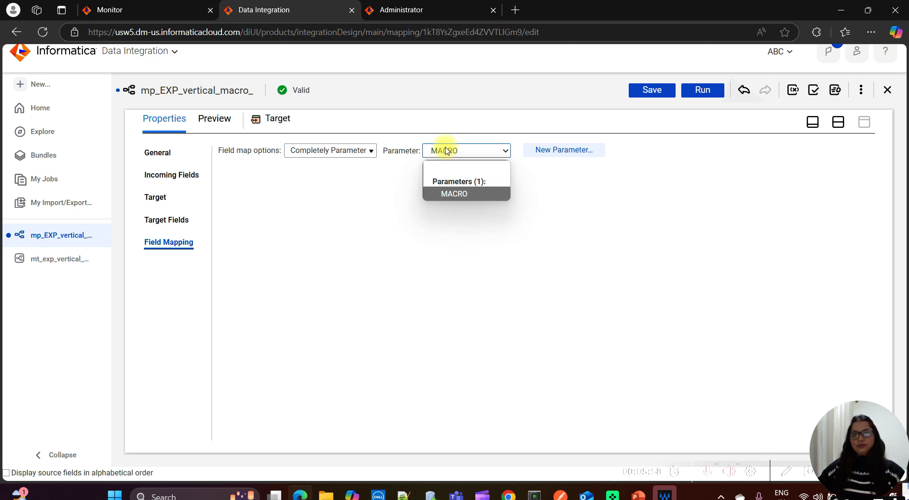
{"action": "left_click", "coordinate": [320, 224]}
{"action": "left_click", "coordinate": [645, 89]}
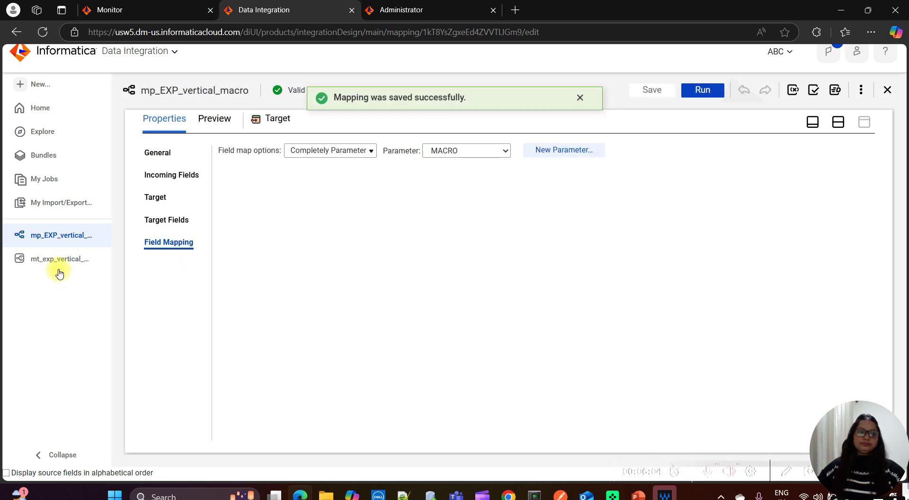
- Review the general properties of the mt_exp_vertical_macro task and its MACRO field mapping, including EMAIL_out and EMP_NAME_out
{"action": "left_click", "coordinate": [78, 259]}
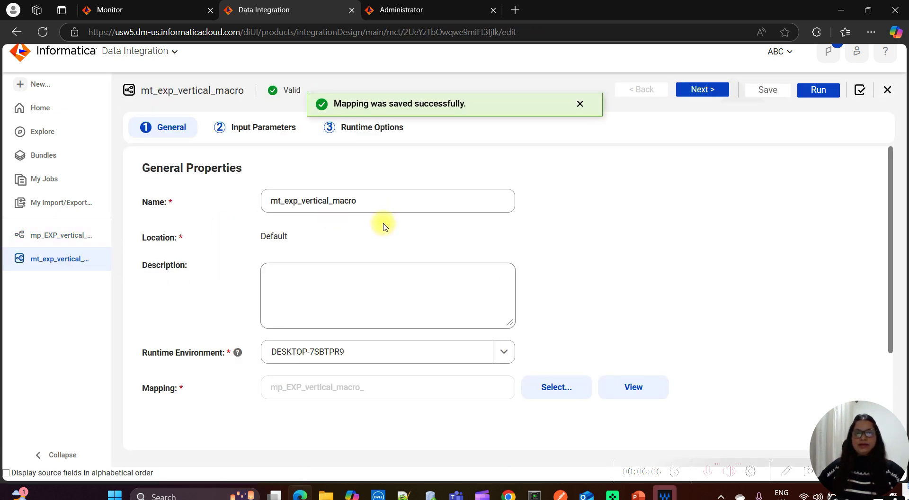
{"action": "scroll", "coordinate": [388, 351], "scroll_direction": "down", "scroll_amount": 2}
{"action": "scroll", "coordinate": [361, 328], "scroll_direction": "up", "scroll_amount": 2}
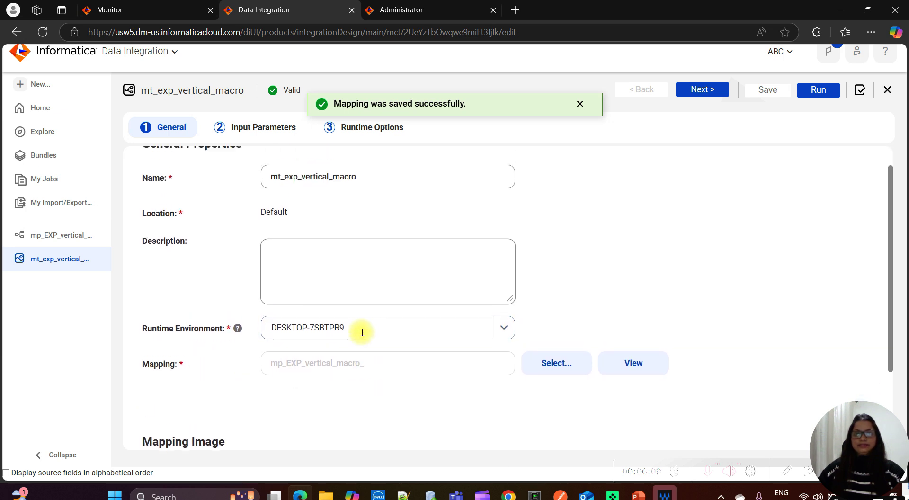
{"action": "left_click", "coordinate": [265, 131]}
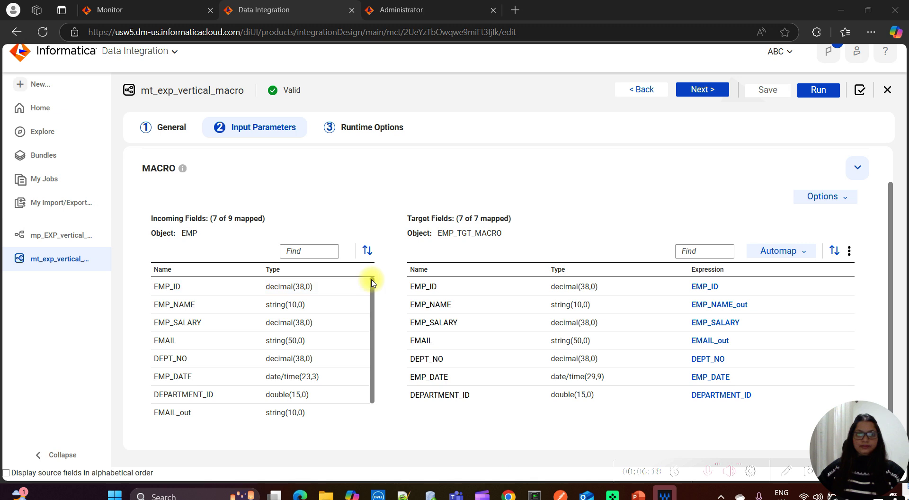
{"action": "left_click_drag", "start_coordinate": [371, 284], "coordinate": [372, 303]}
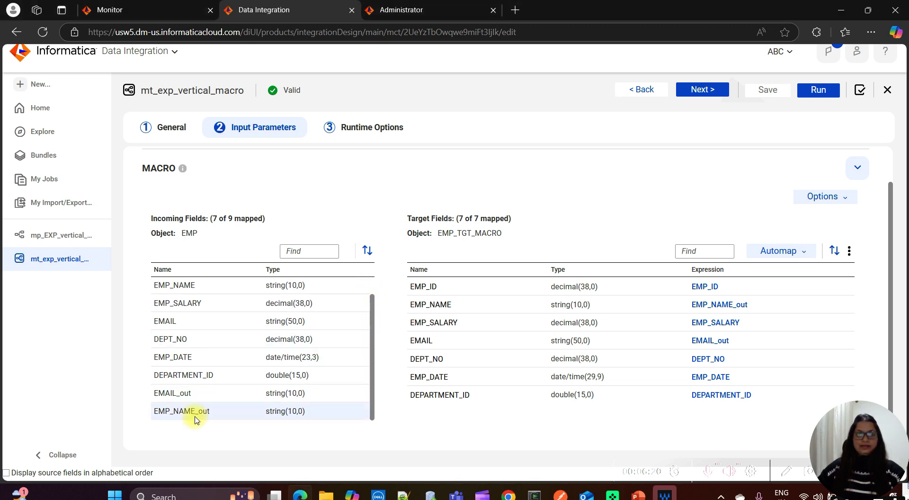
{"action": "left_click_drag", "start_coordinate": [197, 396], "coordinate": [194, 411]}
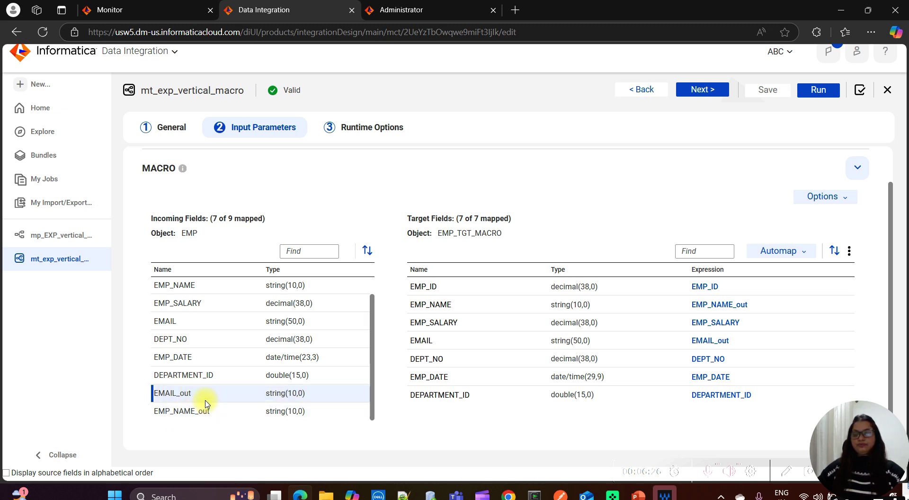
{"action": "left_click_drag", "start_coordinate": [205, 400], "coordinate": [435, 337]}
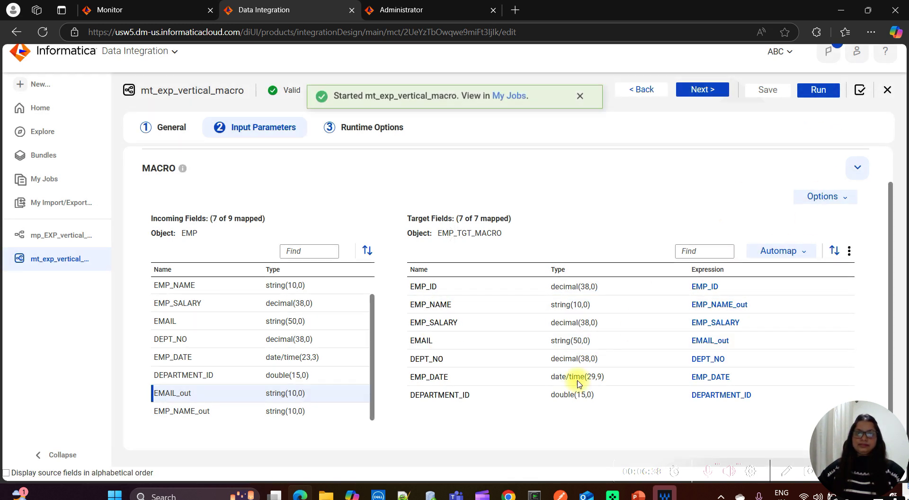
- Open the latest mt_exp_vertical_macro job and check the success and affected rows for the source and target
{"action": "left_click", "coordinate": [513, 110]}
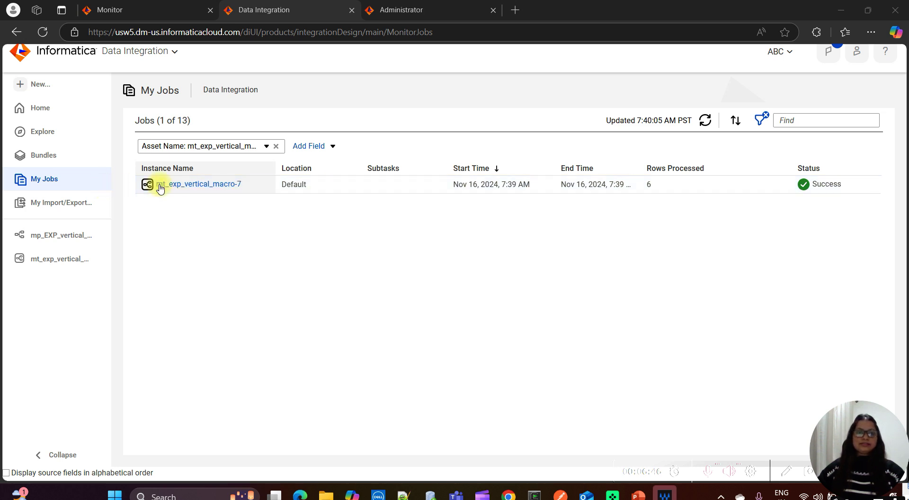
{"action": "left_click", "coordinate": [191, 186]}
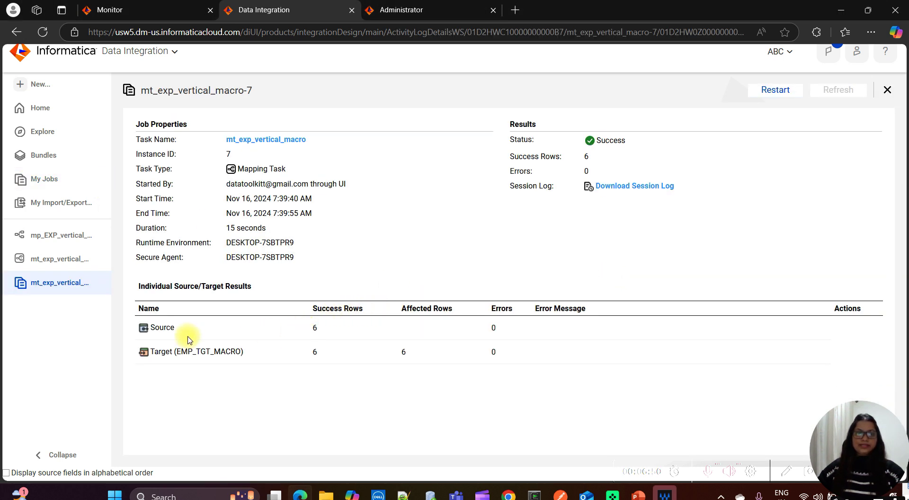
{"action": "left_click_drag", "start_coordinate": [324, 328], "coordinate": [276, 329]}
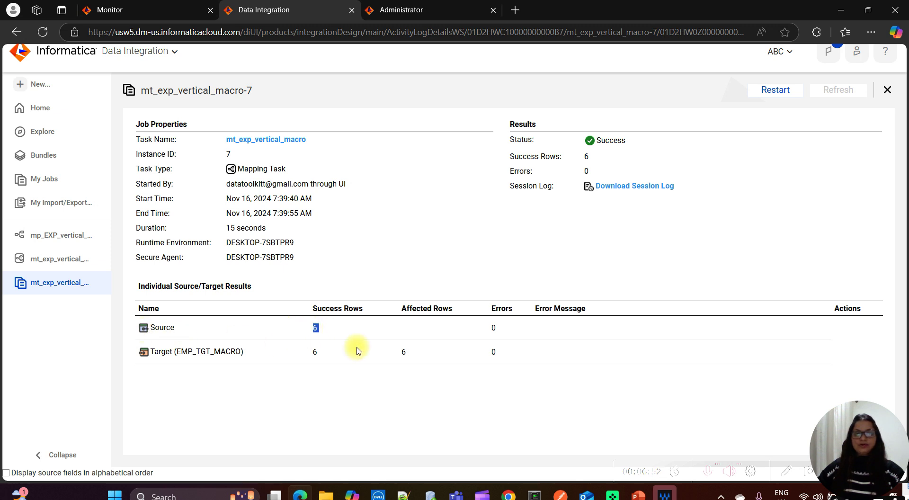
{"action": "left_click_drag", "start_coordinate": [423, 356], "coordinate": [391, 356]}
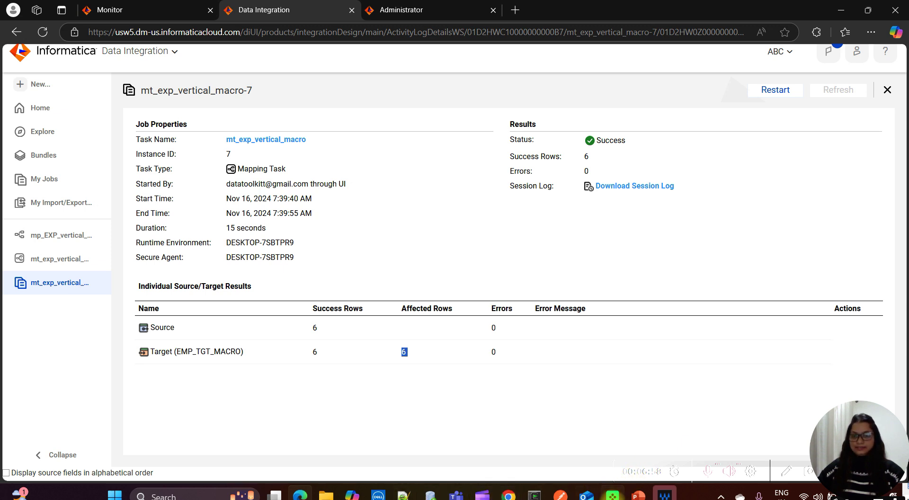
- Switch to Oracle SQL Developer and run the SELECT * FROM EMP_TGT_MACRO query to check the loaded data
{"action": "left_click", "coordinate": [431, 495]}
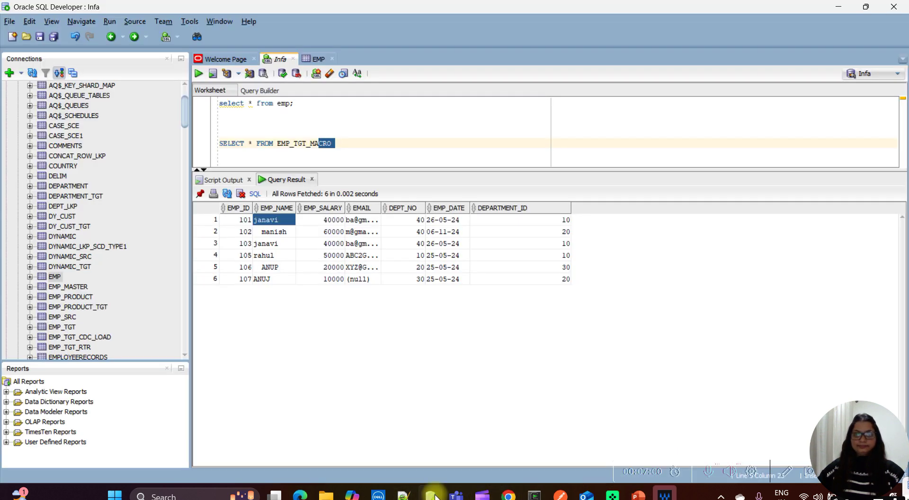
{"action": "triple_click", "coordinate": [311, 144]}
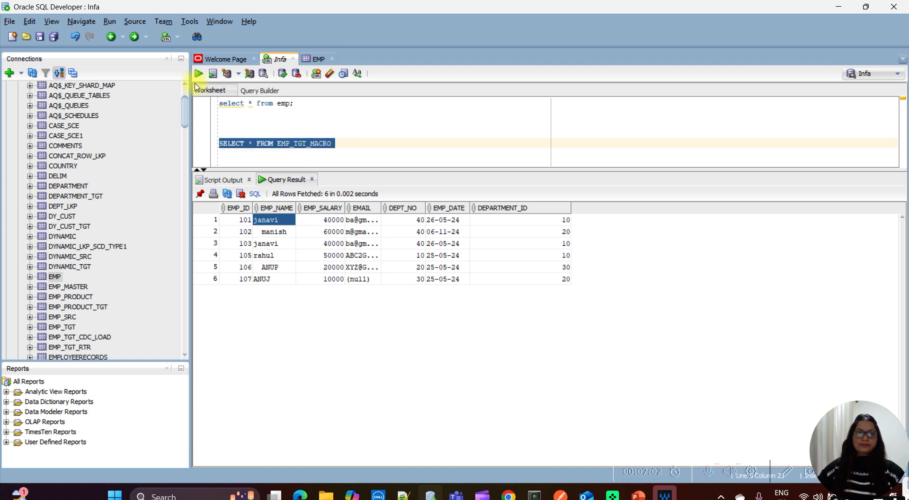
{"action": "left_click", "coordinate": [198, 75]}
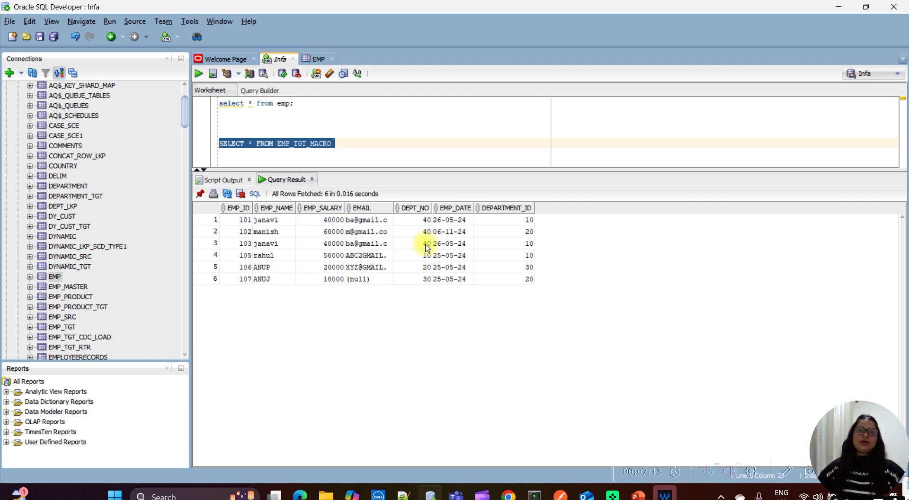
- Run the select * from emp query to compare the source rows with the loaded target data
{"action": "left_click", "coordinate": [264, 103]}
{"action": "triple_click", "coordinate": [242, 107]}
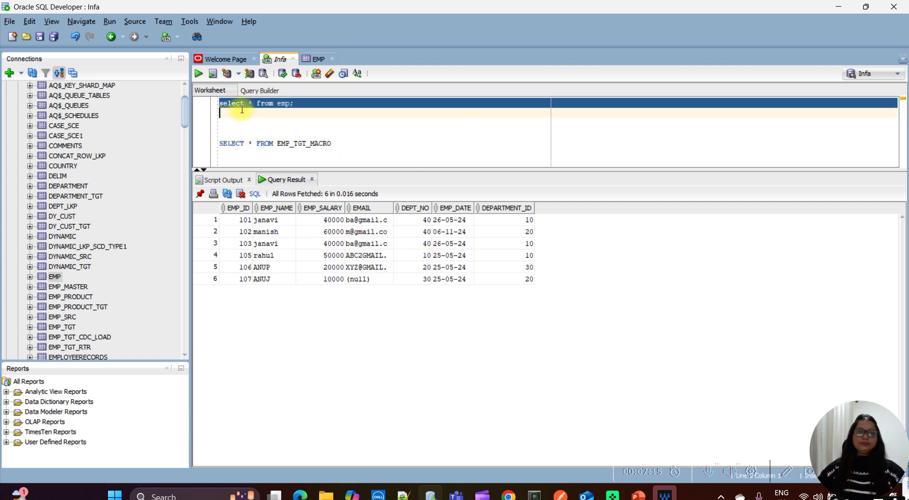
{"action": "left_click", "coordinate": [198, 74]}
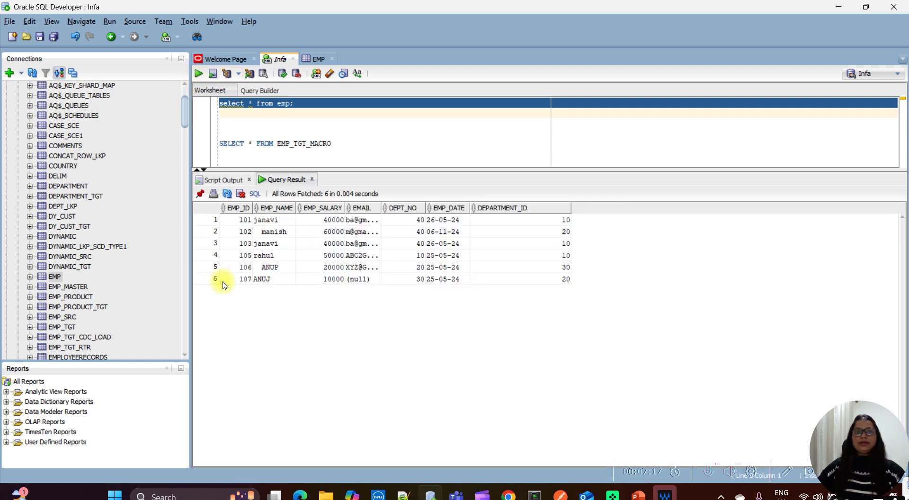
{"action": "left_click_drag", "start_coordinate": [503, 169], "coordinate": [496, 155]}
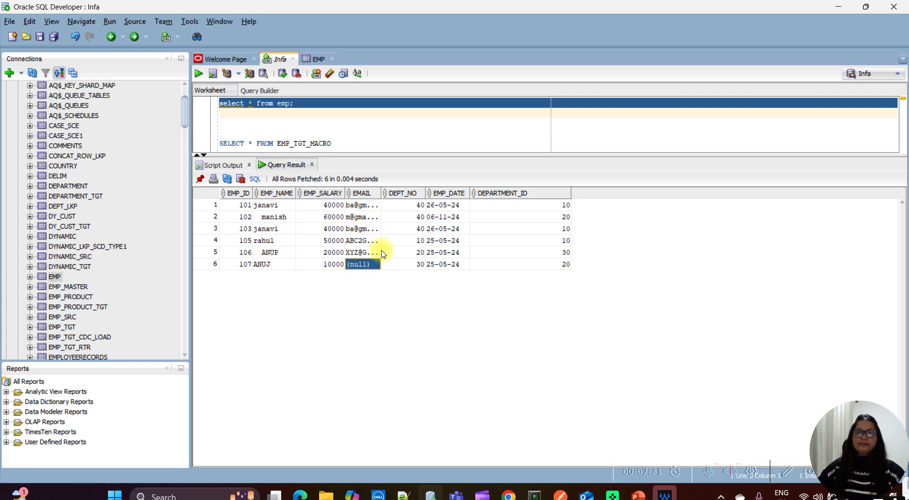
{"action": "left_click_drag", "start_coordinate": [489, 153], "coordinate": [488, 192]}
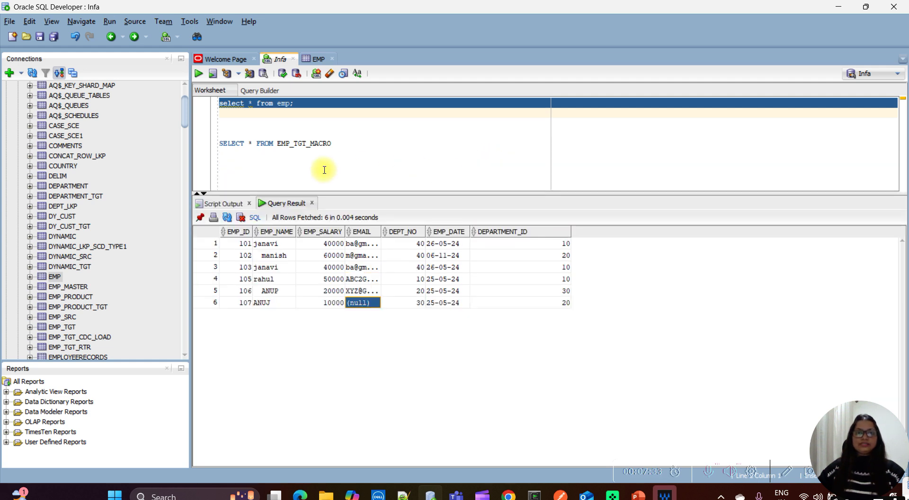
{"action": "left_click", "coordinate": [324, 170]}
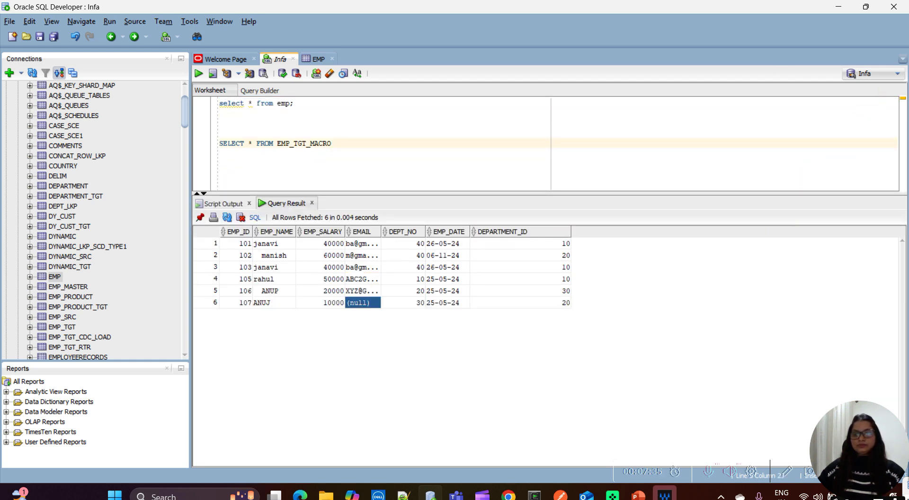
- Switch to Informatica Data Integration and review the Flag_null_data output field in the Expression transformation of mp_horizontal_null
{"action": "key", "text": "alt+Tab"}
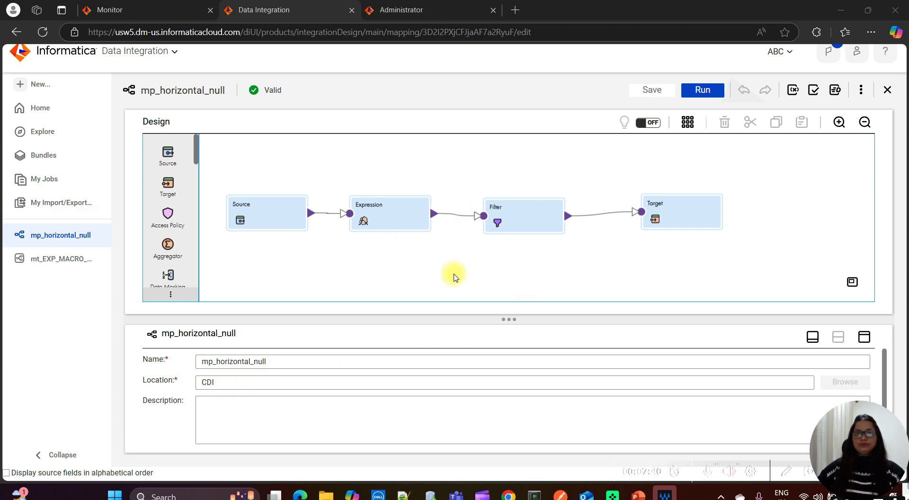
{"action": "left_click", "coordinate": [410, 213]}
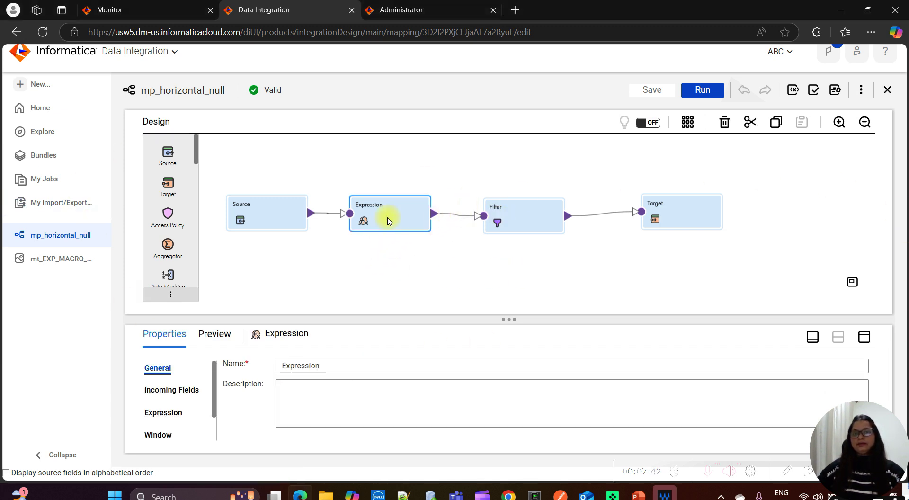
{"action": "left_click", "coordinate": [863, 337]}
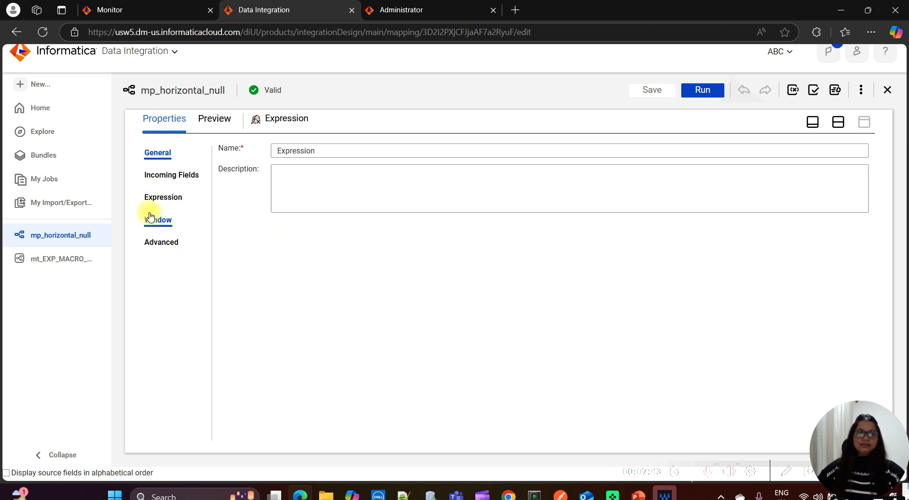
{"action": "left_click", "coordinate": [161, 200]}
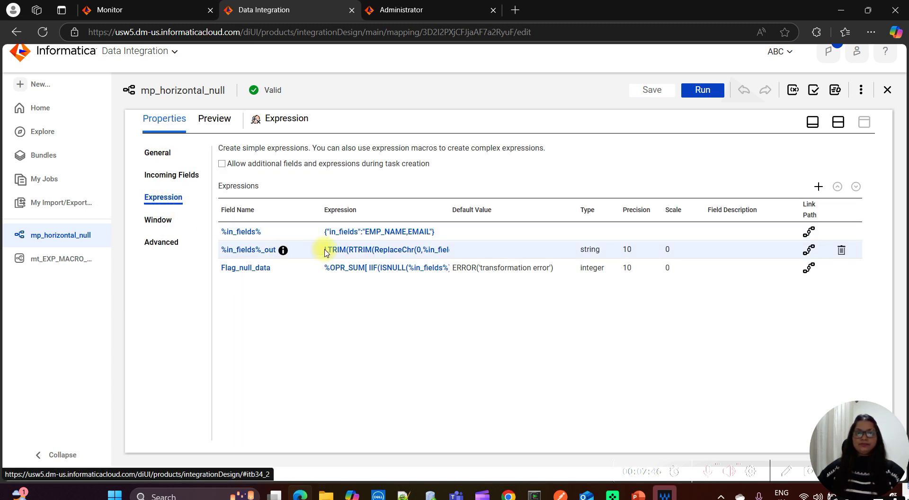
{"action": "left_click", "coordinate": [237, 275]}
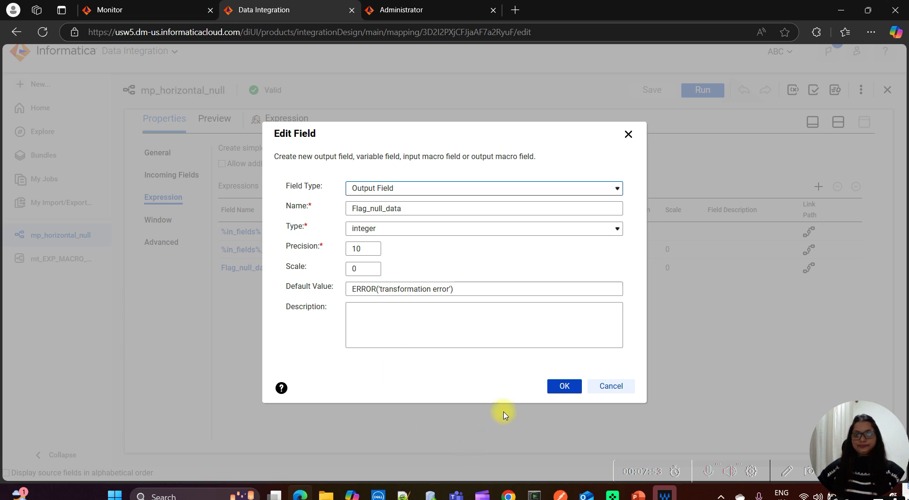
{"action": "left_click", "coordinate": [549, 387]}
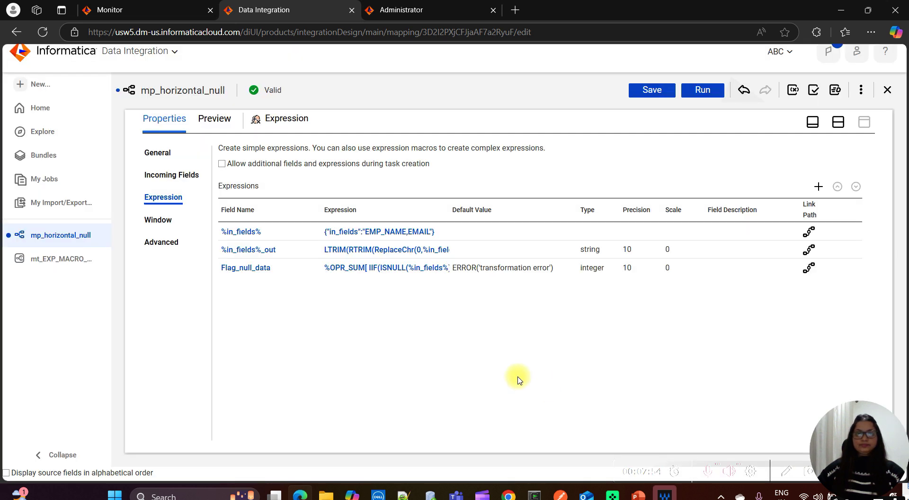
- Examine the Flag_null_data expression and locate OPR_SUM among the built-in Horizontal Expansion functions
{"action": "left_click", "coordinate": [360, 273]}
{"action": "left_click_drag", "start_coordinate": [605, 218], "coordinate": [424, 218]}
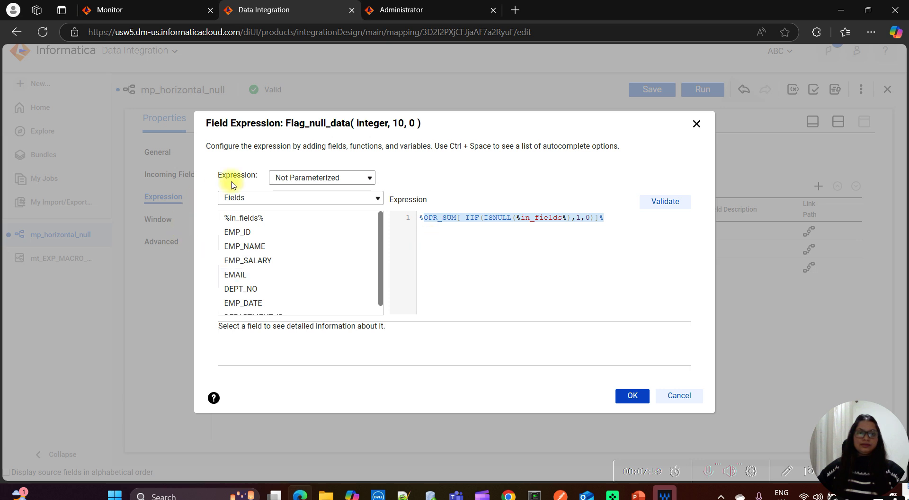
{"action": "left_click", "coordinate": [290, 198]}
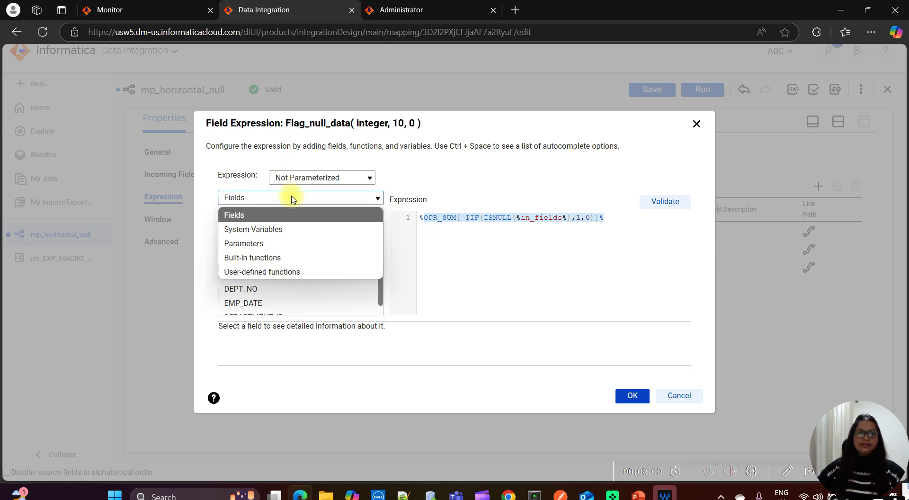
{"action": "left_click", "coordinate": [263, 258]}
{"action": "scroll", "coordinate": [267, 250], "scroll_direction": "down", "scroll_amount": 2}
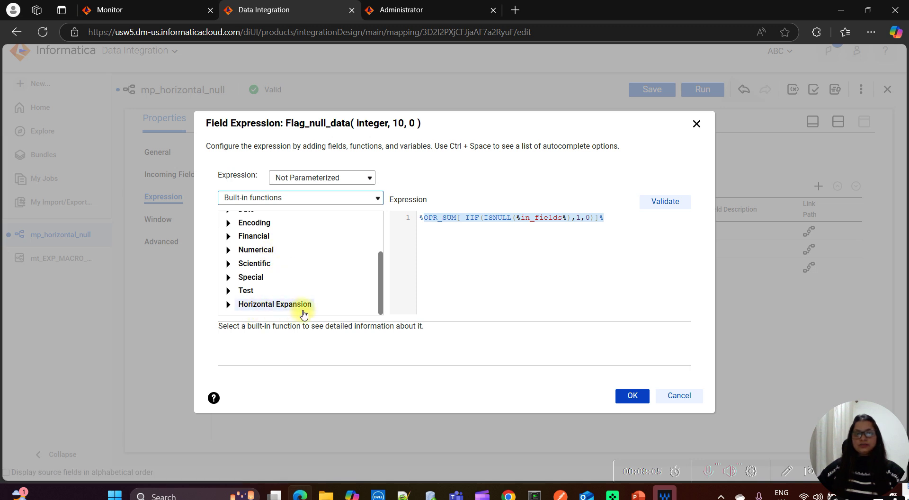
{"action": "left_click", "coordinate": [229, 306]}
{"action": "scroll", "coordinate": [284, 256], "scroll_direction": "down", "scroll_amount": 2}
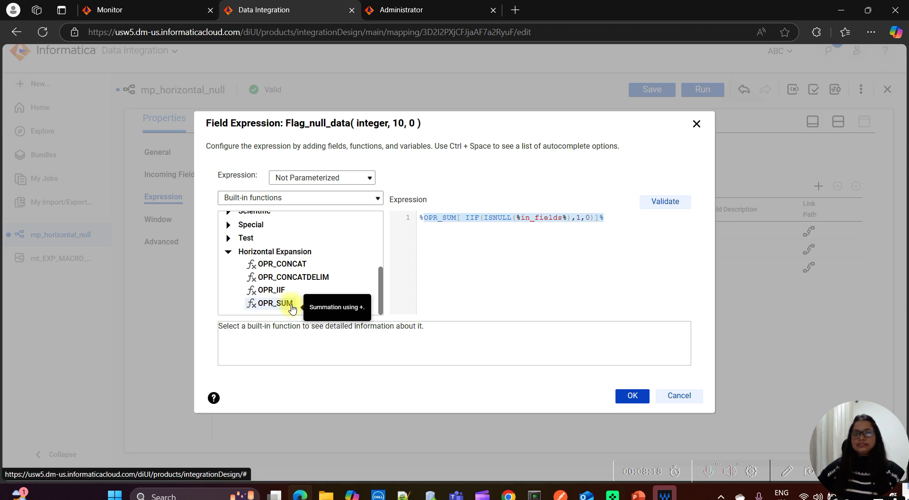
- List the available fields again and highlight the in_fields macro reference inside the ISNULL check of the Flag_null_data expression
{"action": "left_click", "coordinate": [533, 247]}
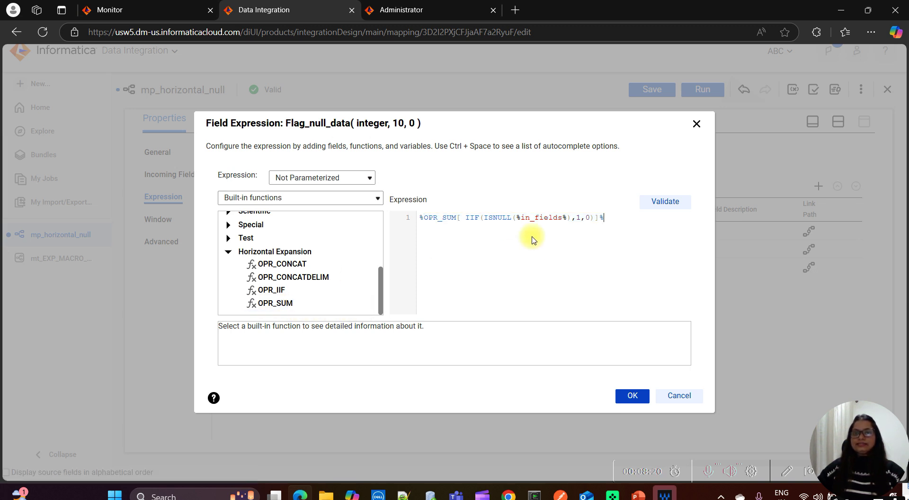
{"action": "left_click", "coordinate": [286, 198]}
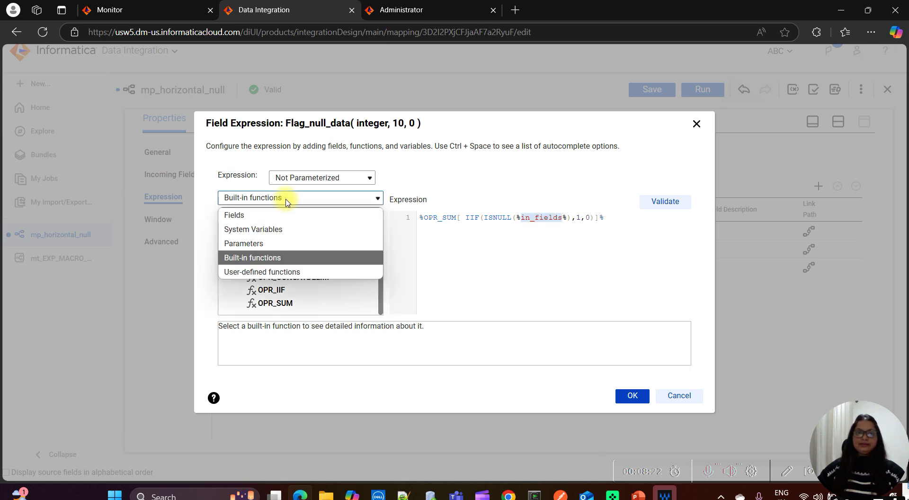
{"action": "left_click", "coordinate": [263, 215]}
{"action": "double_click", "coordinate": [544, 219]}
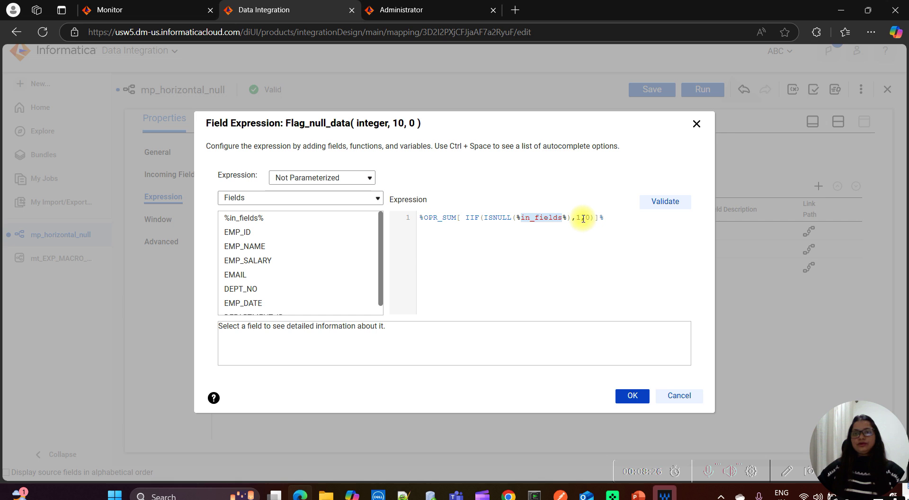
- Highlight the value 1 returned for null fields in the Flag_null_data expression and accept the expression
{"action": "left_click_drag", "start_coordinate": [588, 215], "coordinate": [581, 219]}
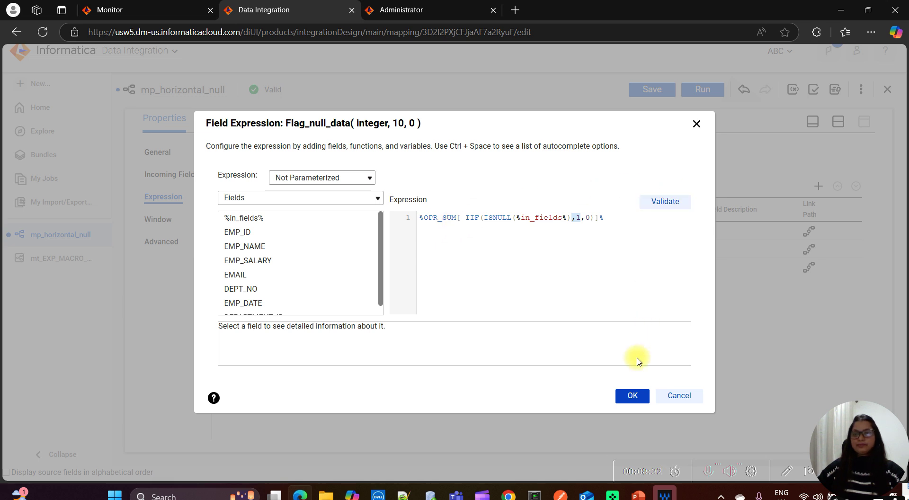
{"action": "left_click", "coordinate": [631, 395]}
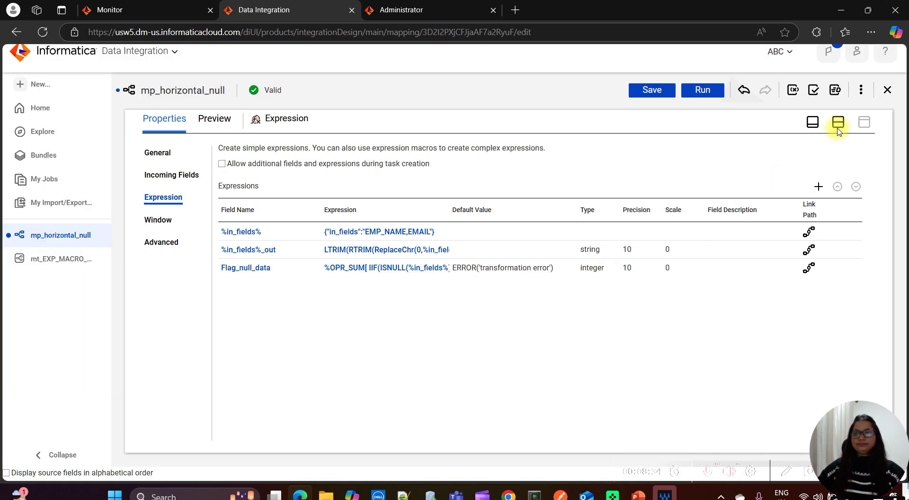
- Open the mt_EXP_MACRO_horizontal_null task for editing and review the incoming and target field mapping in its input parameters
{"action": "left_click", "coordinate": [41, 261]}
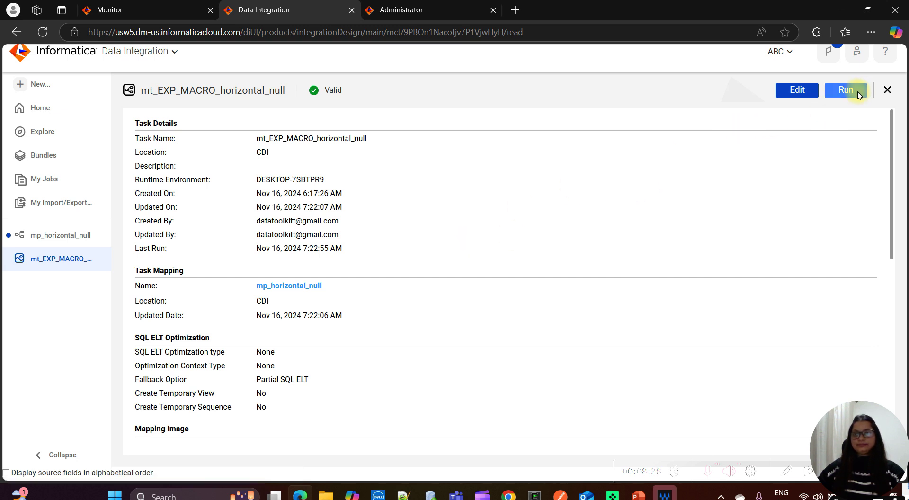
{"action": "left_click", "coordinate": [790, 93]}
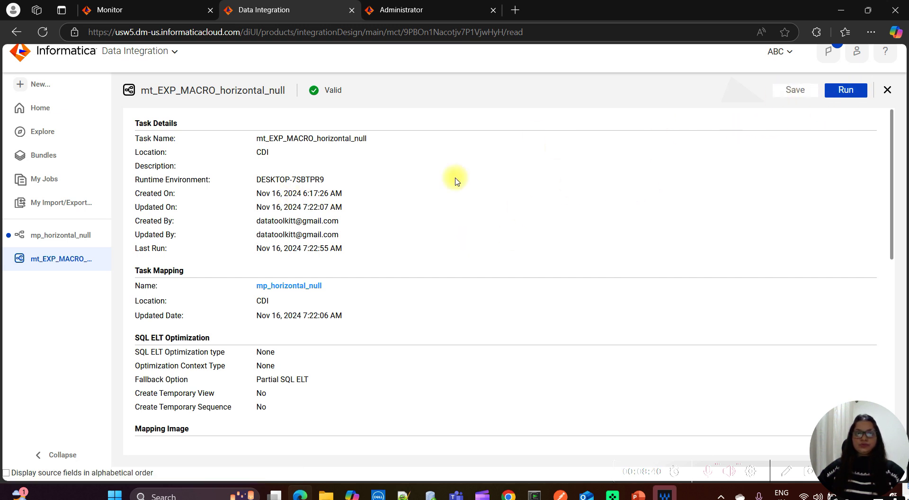
{"action": "left_click", "coordinate": [273, 129]}
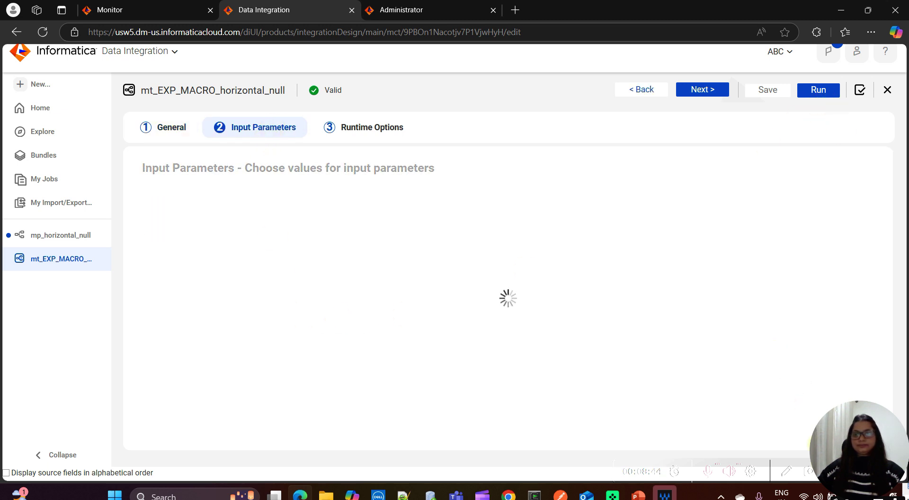
{"action": "left_click_drag", "start_coordinate": [371, 333], "coordinate": [373, 360]}
{"action": "scroll", "coordinate": [300, 396], "scroll_direction": "down", "scroll_amount": 3}
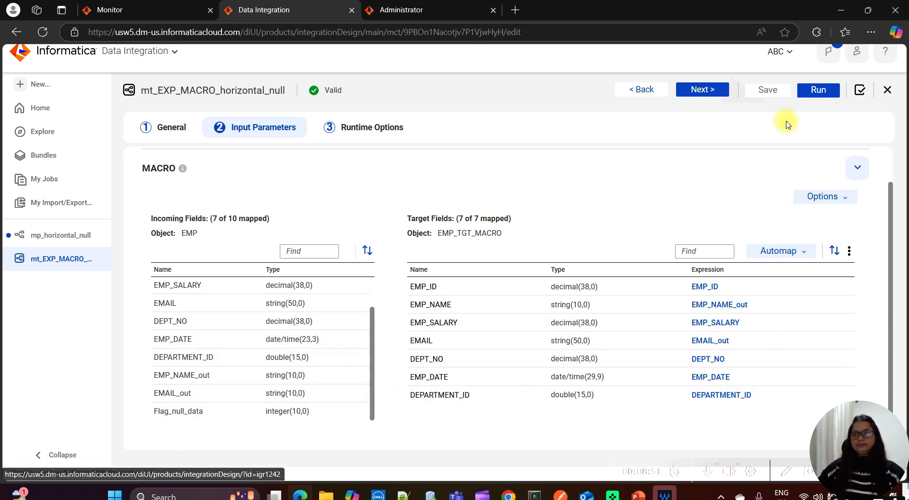
- Run the mt_EXP_MACRO_horizontal_null task and open the details of its newest run in the job list
{"action": "left_click", "coordinate": [814, 90]}
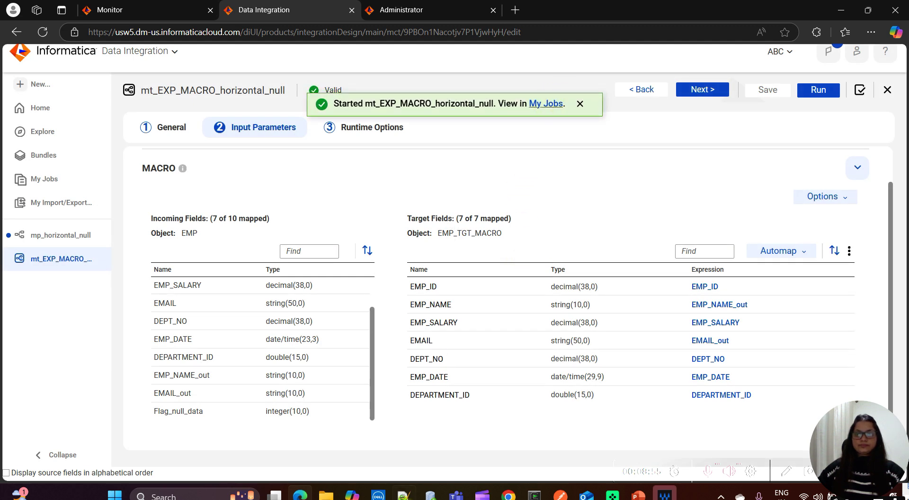
{"action": "left_click", "coordinate": [545, 104]}
{"action": "left_click", "coordinate": [430, 494]}
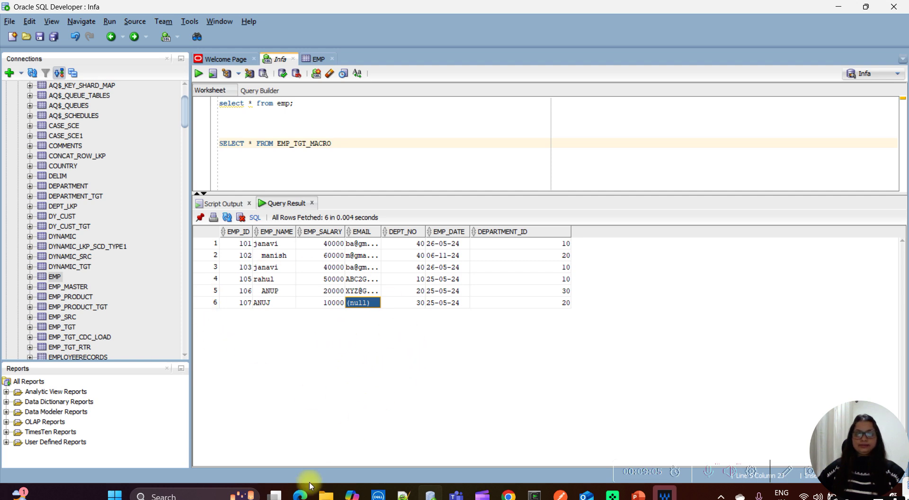
{"action": "left_click", "coordinate": [301, 494]}
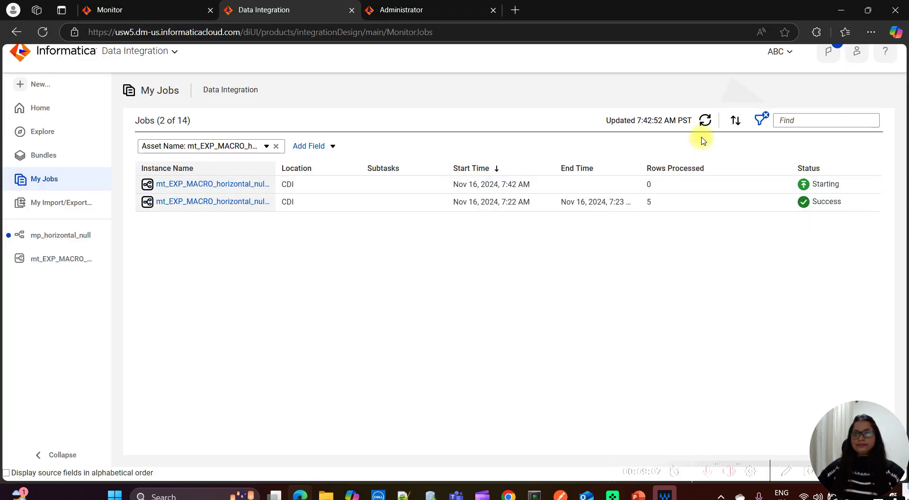
{"action": "left_click", "coordinate": [705, 121]}
{"action": "left_click", "coordinate": [199, 185]}
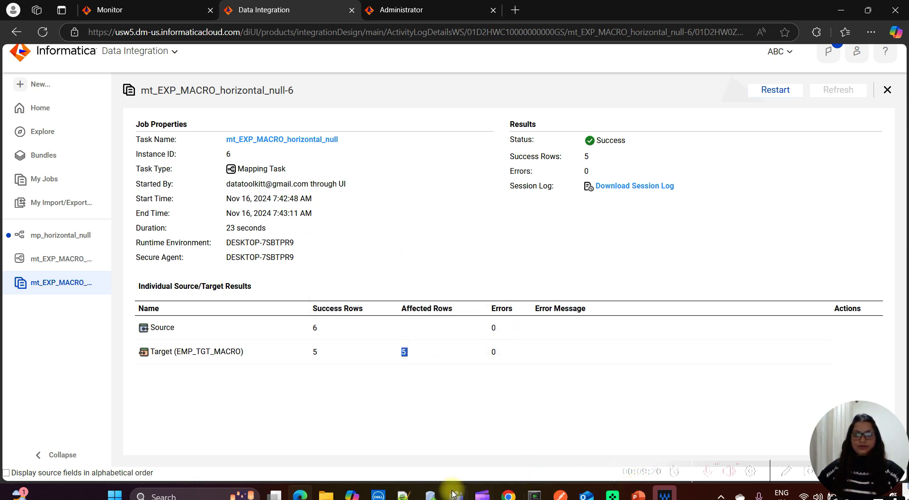
- Switch to Oracle SQL Developer and run the SELECT * FROM EMP_TGT_MACRO query to check the loaded target rows
{"action": "left_click", "coordinate": [430, 495]}
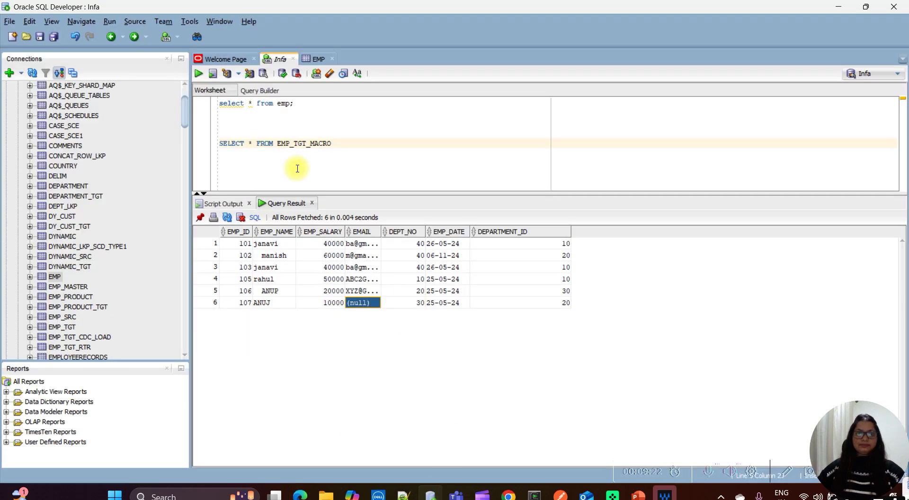
{"action": "triple_click", "coordinate": [294, 143]}
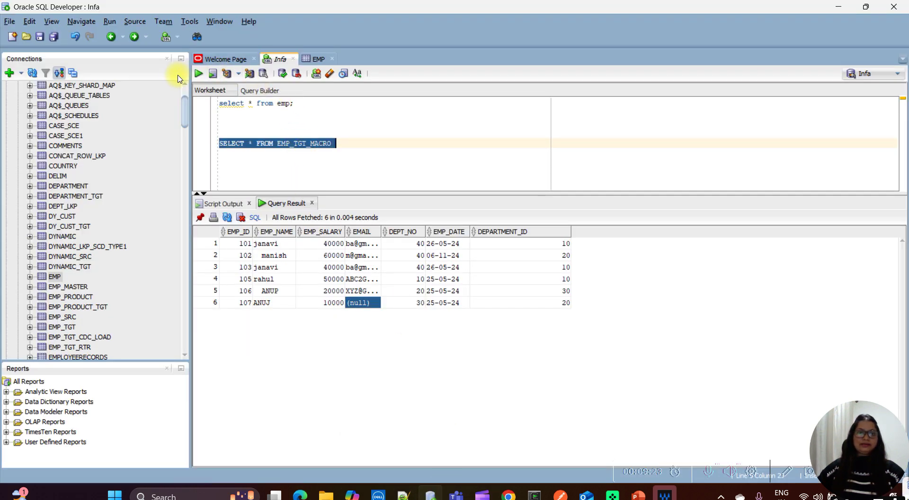
{"action": "left_click", "coordinate": [200, 79]}
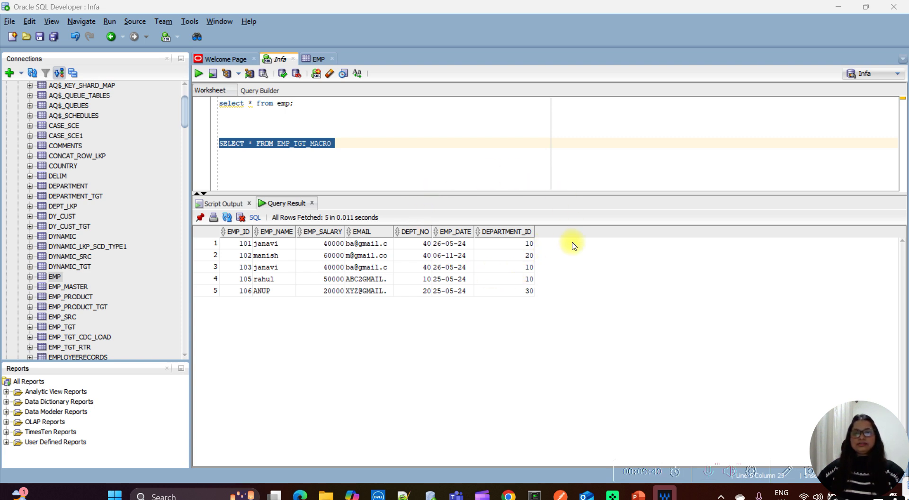
- Switch to the IICS_PPT_2024 presentation in PowerPoint and start the slide show from the Interview Questions slide
{"action": "key", "text": "alt+Tab"}
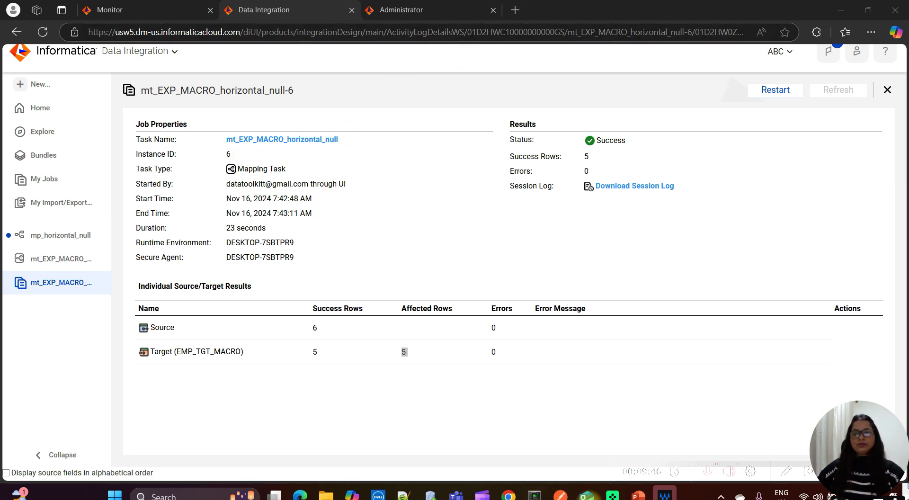
{"action": "left_click", "coordinate": [638, 495]}
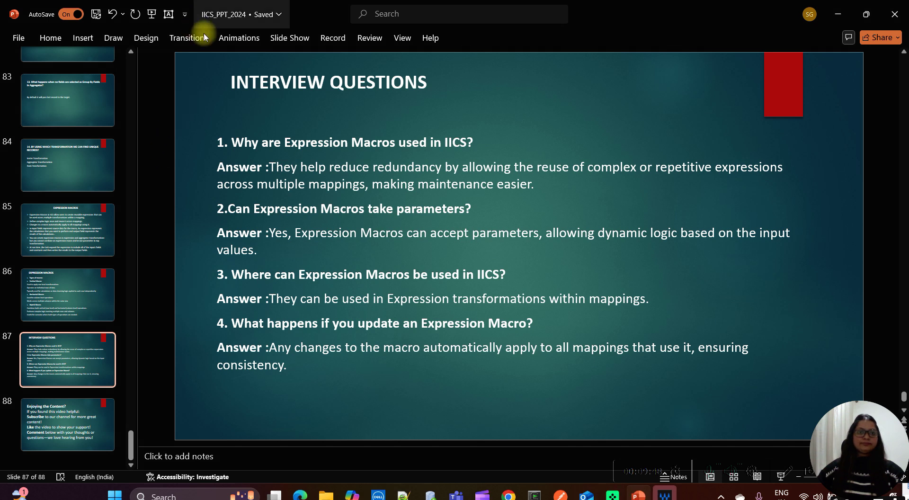
{"action": "left_click", "coordinate": [286, 37]}
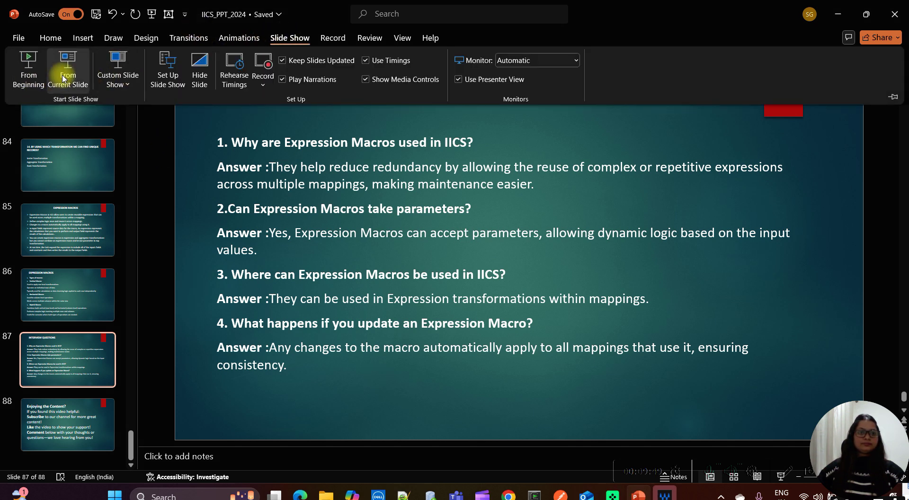
{"action": "key", "text": "shift+F5"}
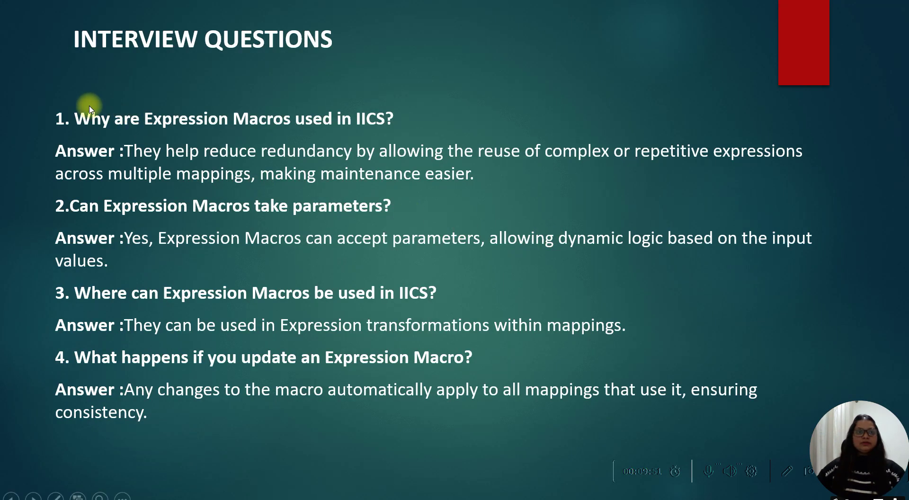